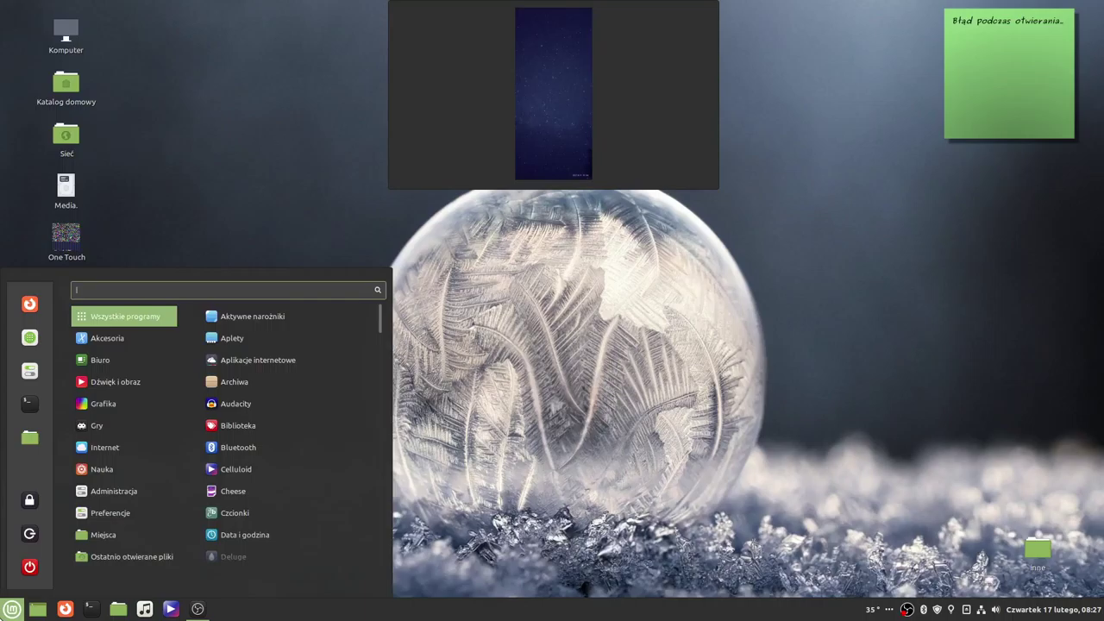
# Launch Timeshift and authenticate with the account password
pyautogui.write('t')
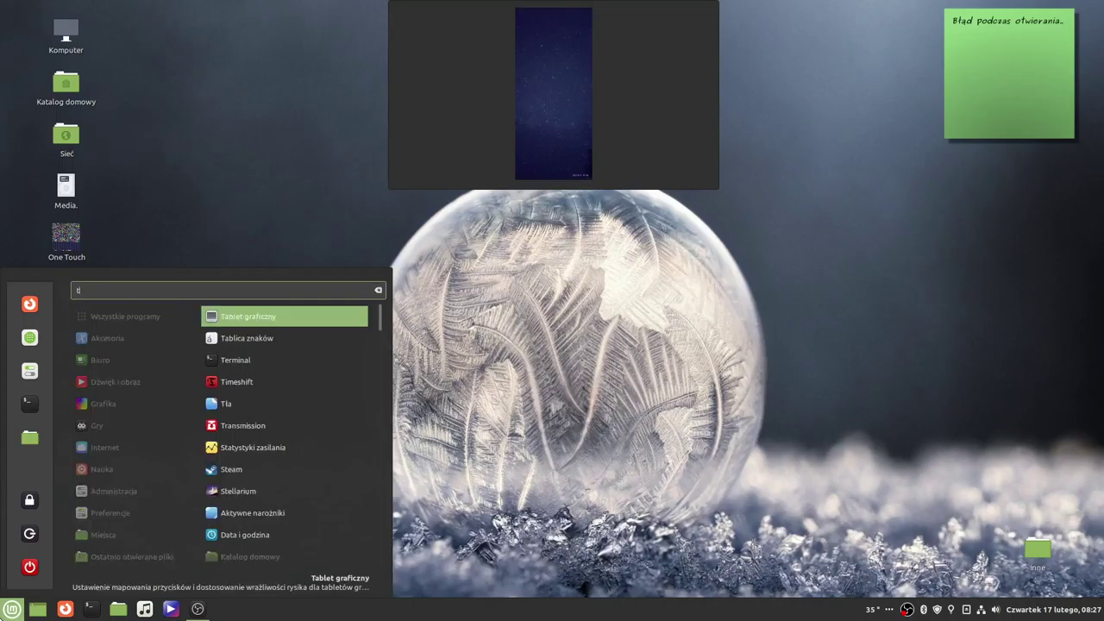
pyautogui.click(316, 385)
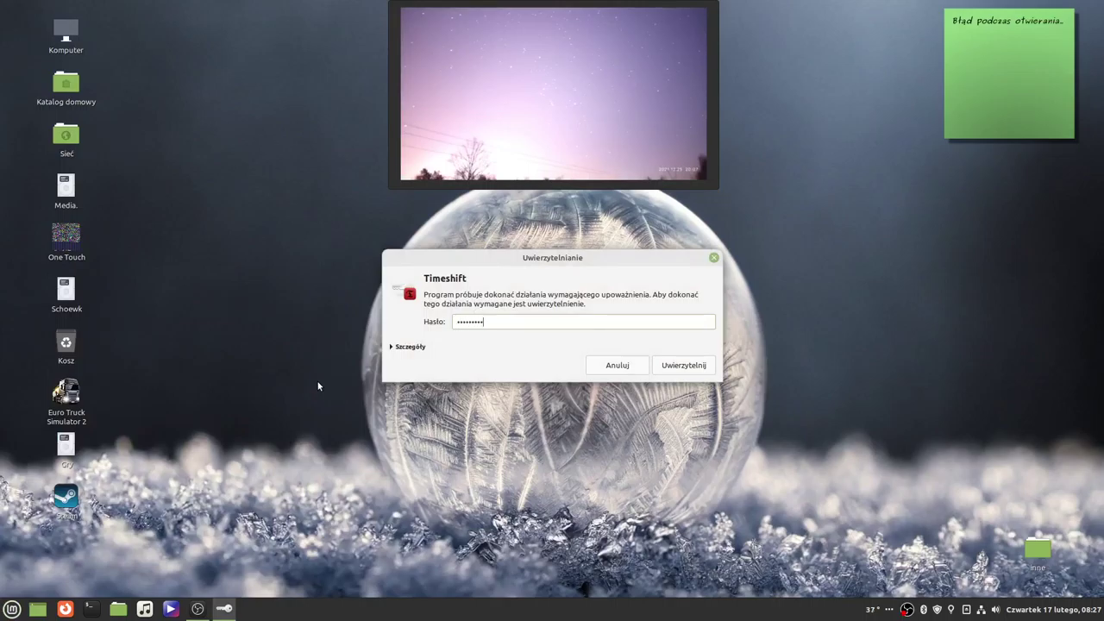
pyautogui.write('••')
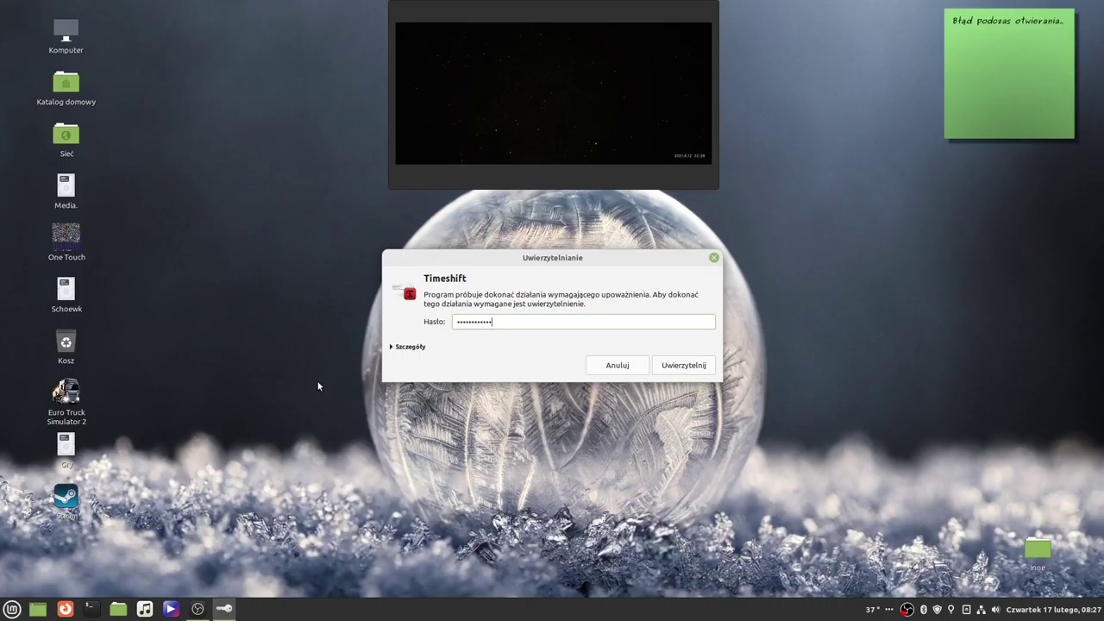
pyautogui.press('Return')
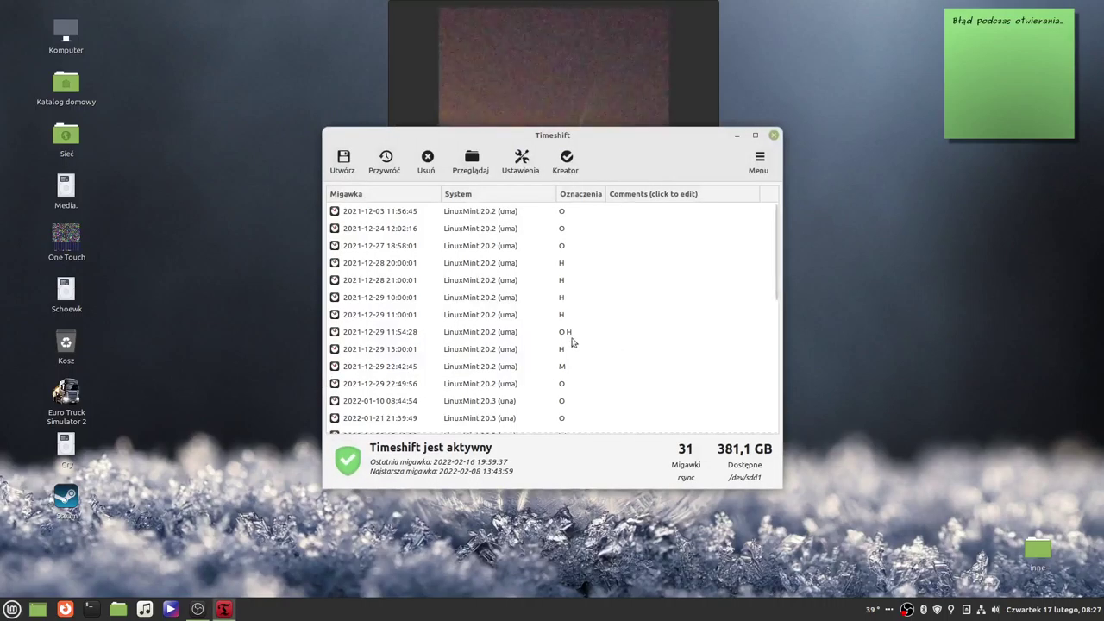
pyautogui.scroll(-6, 489, 328)
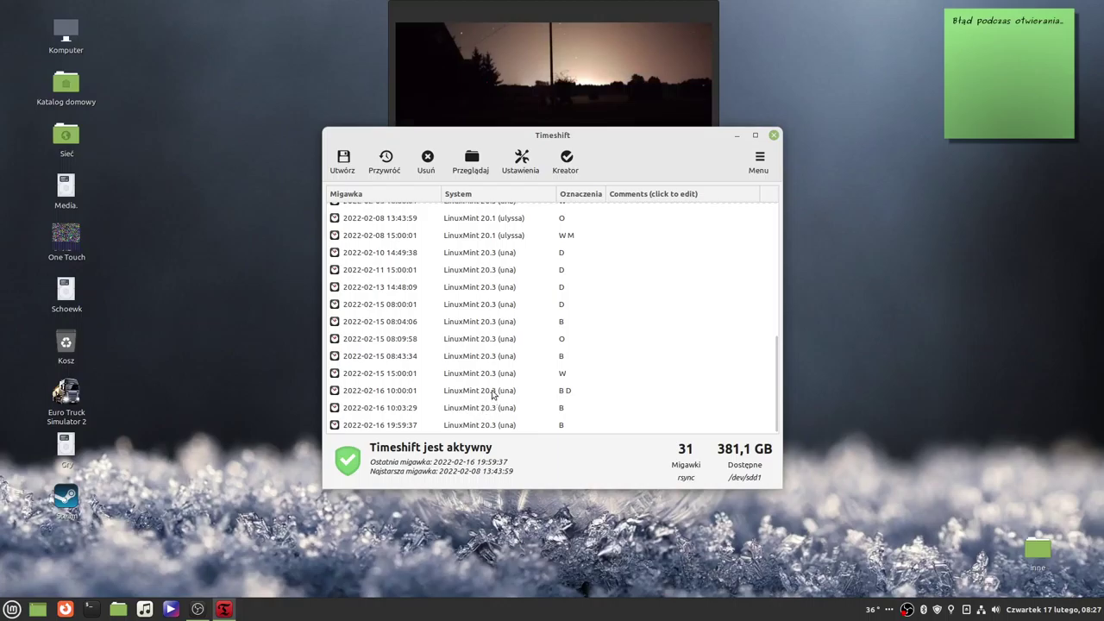
pyautogui.click(489, 393)
pyautogui.click(383, 162)
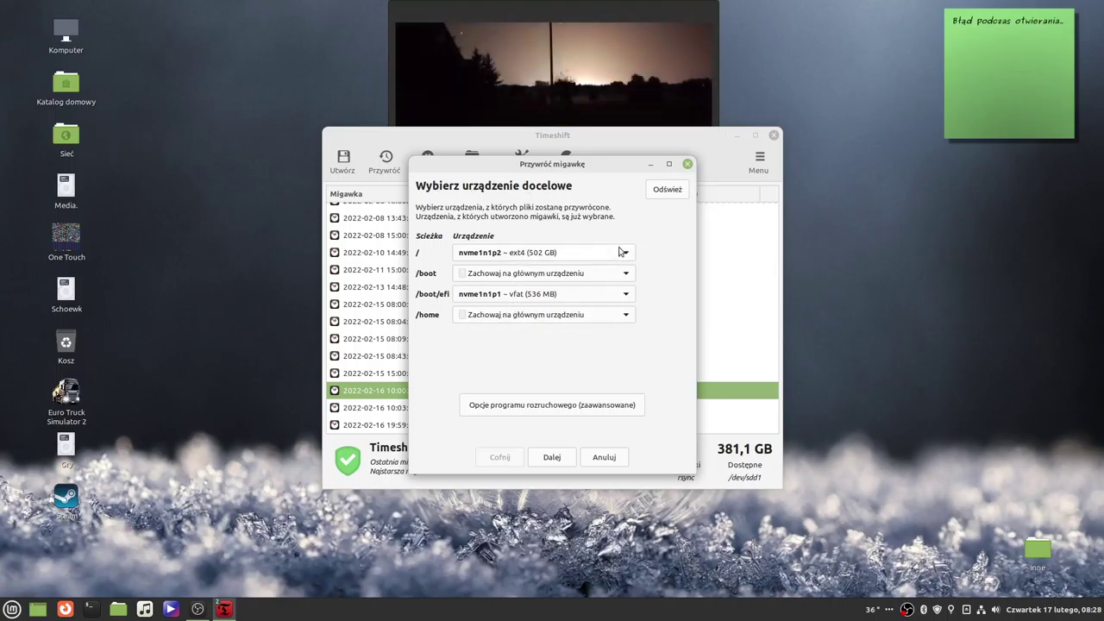
pyautogui.moveTo(618, 252)
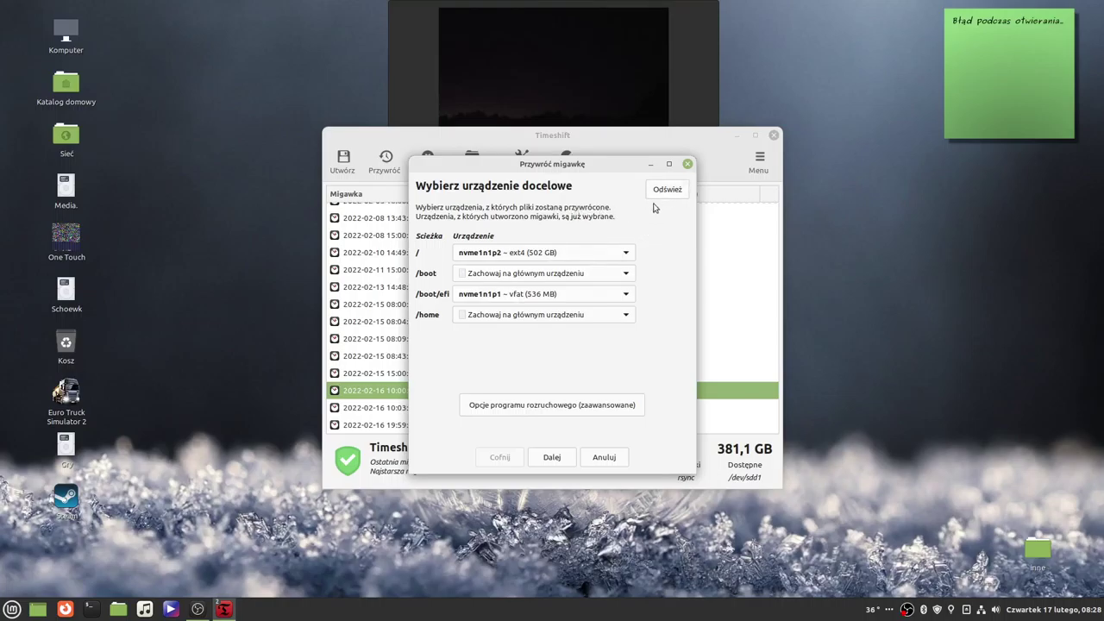
pyautogui.click(612, 255)
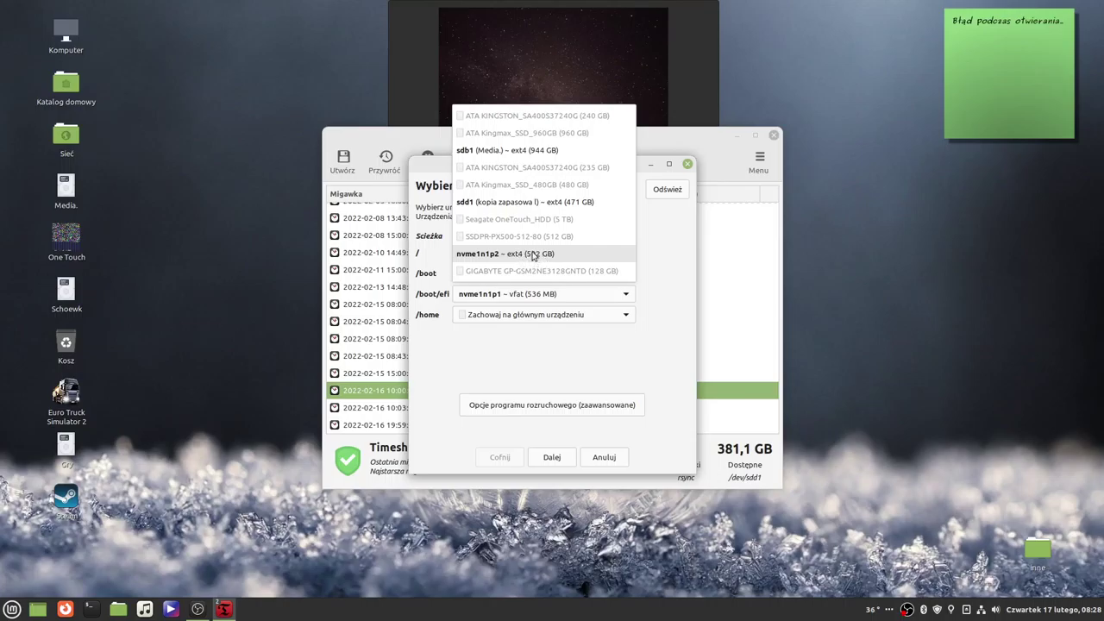
pyautogui.click(534, 255)
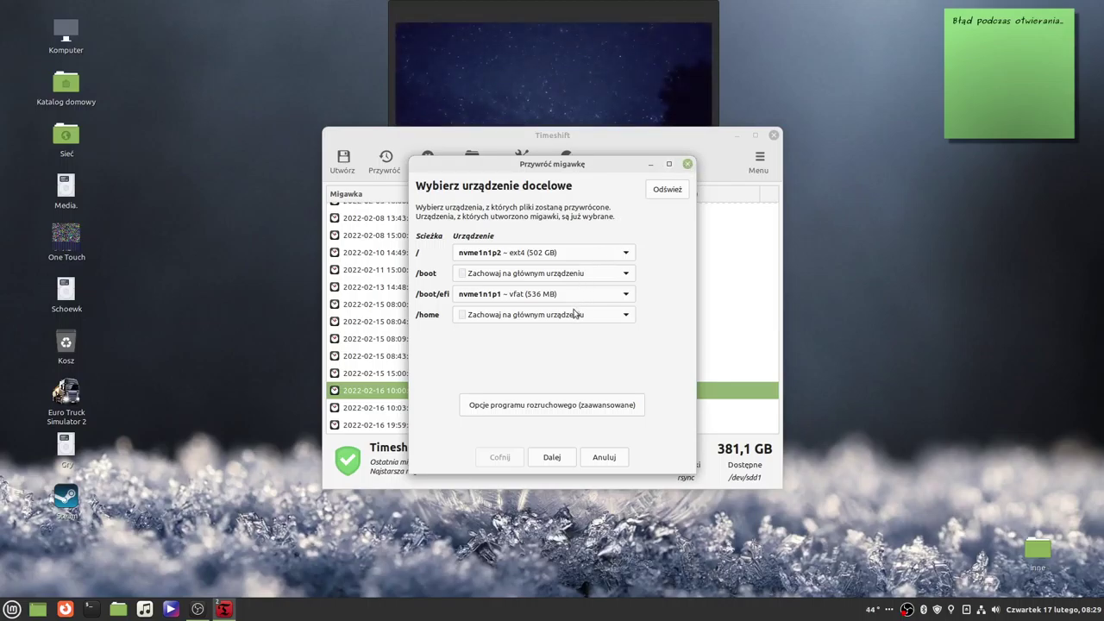
# Examine the target devices offered for the /home path in the restore settings
pyautogui.click(627, 318)
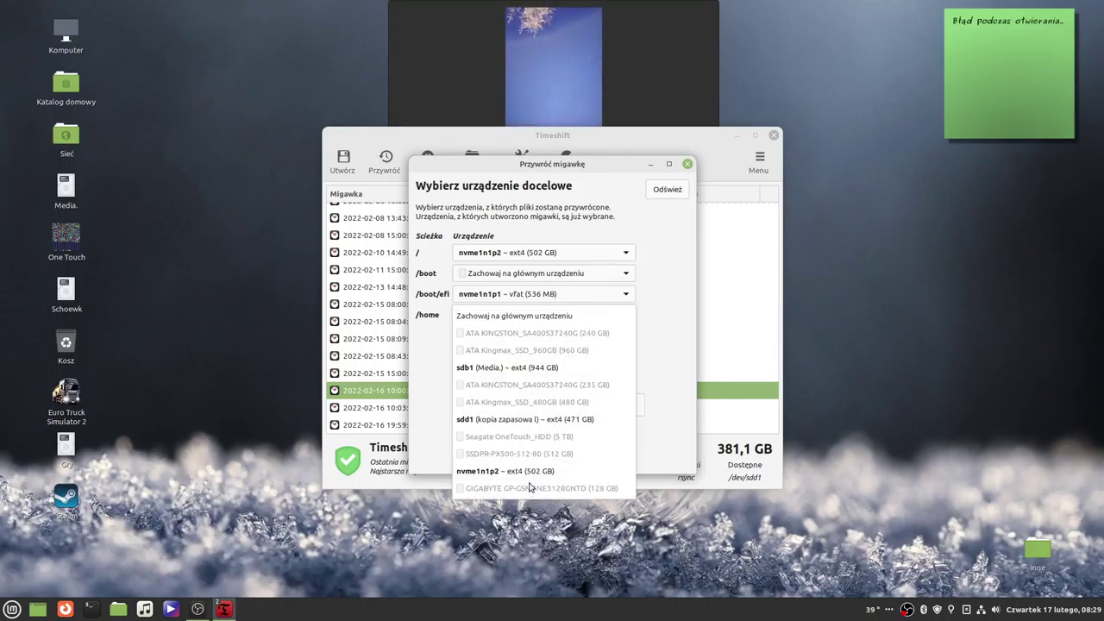
pyautogui.click(625, 296)
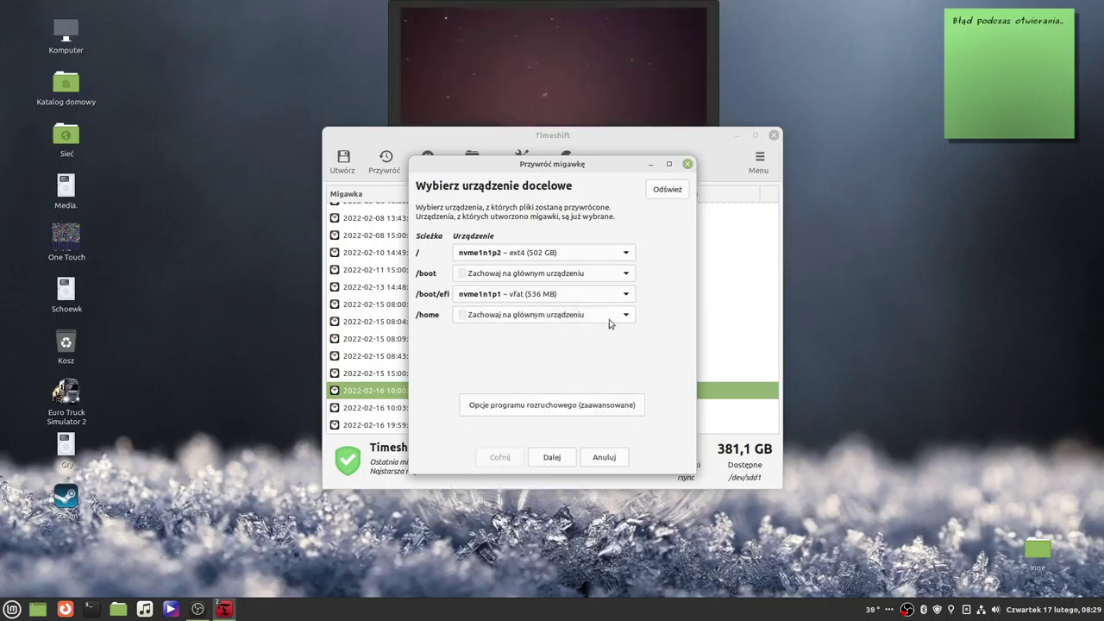
pyautogui.click(633, 317)
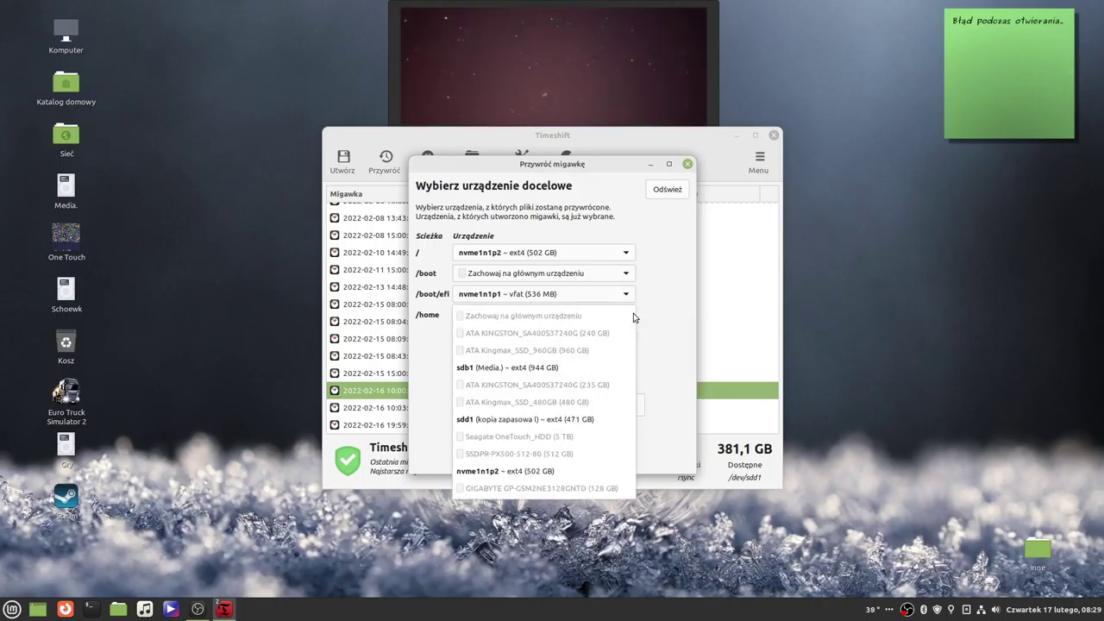
pyautogui.click(634, 318)
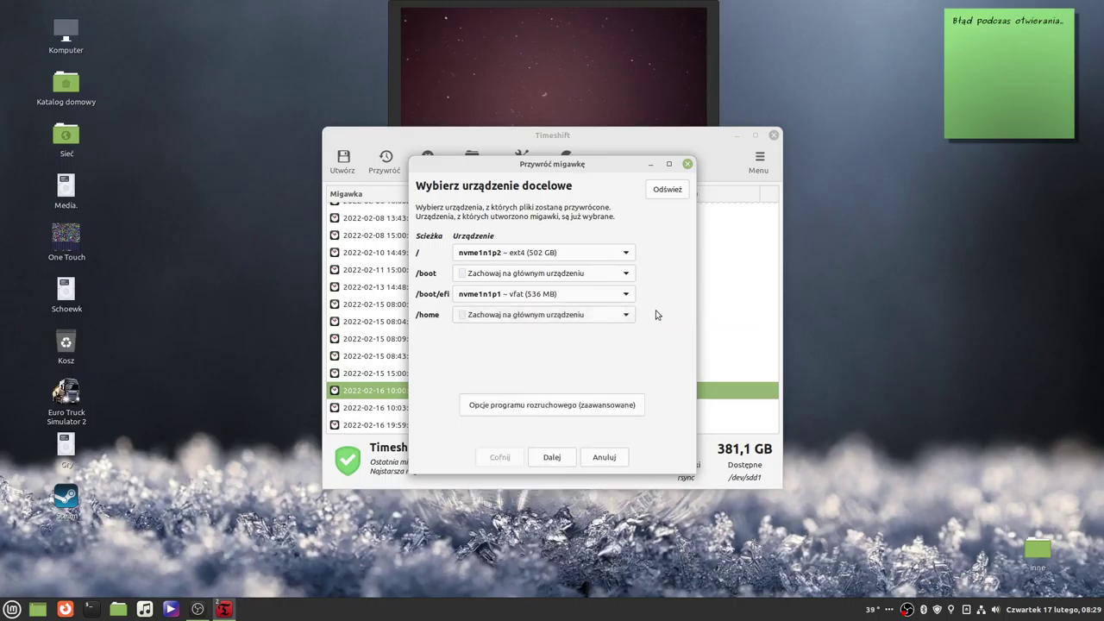
# Review the advanced bootloader options, including the GRUB2 install target, and close the restore dialog without restoring
pyautogui.click(639, 407)
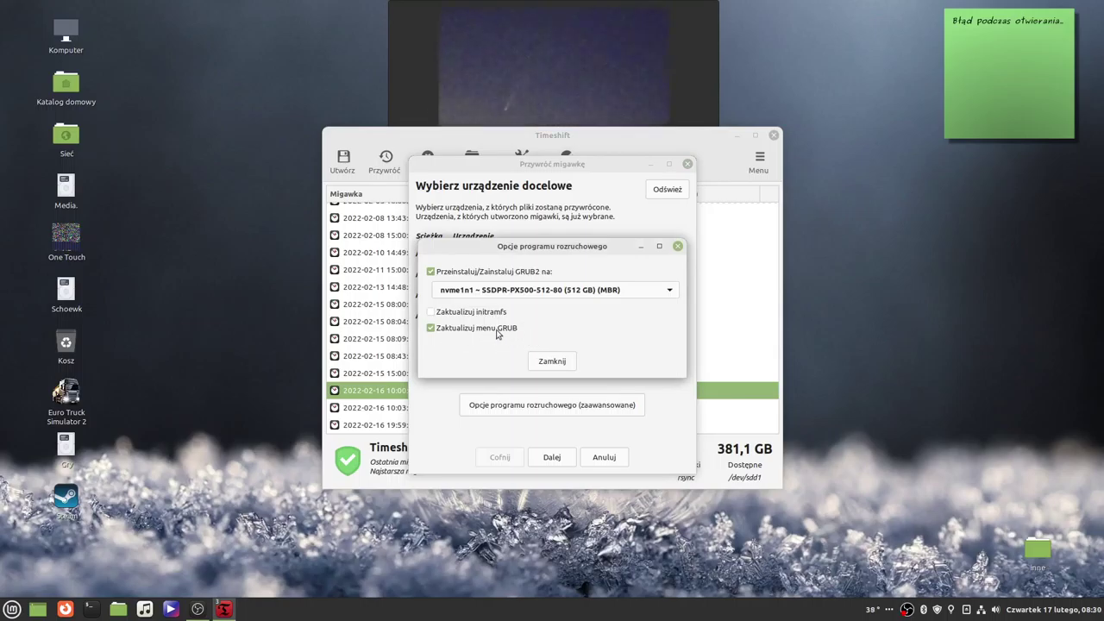
pyautogui.moveTo(434, 316)
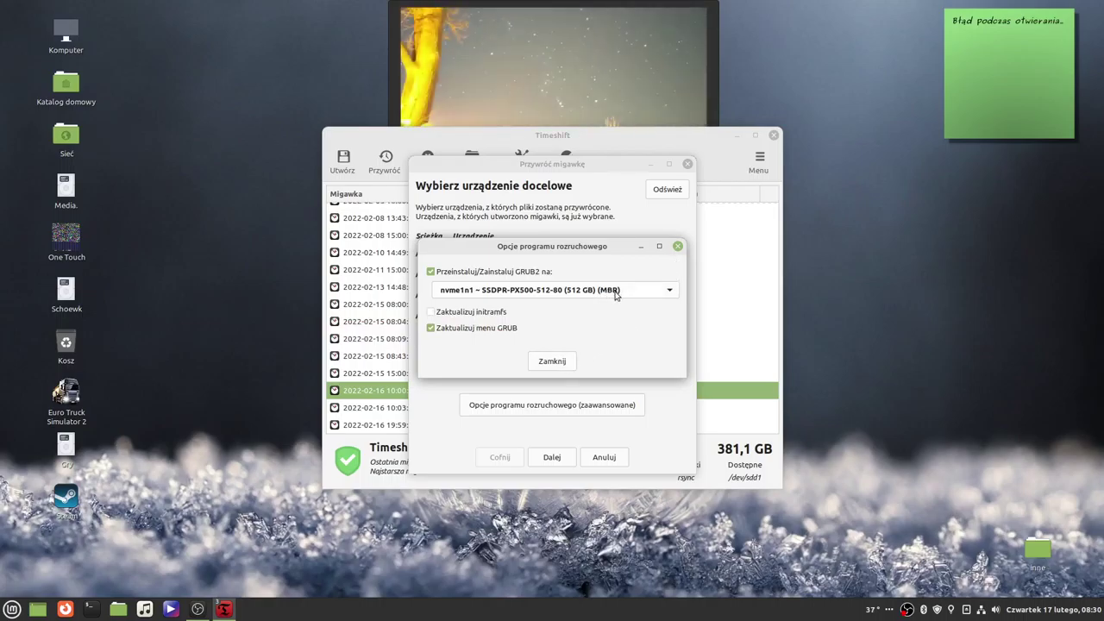
pyautogui.click(673, 296)
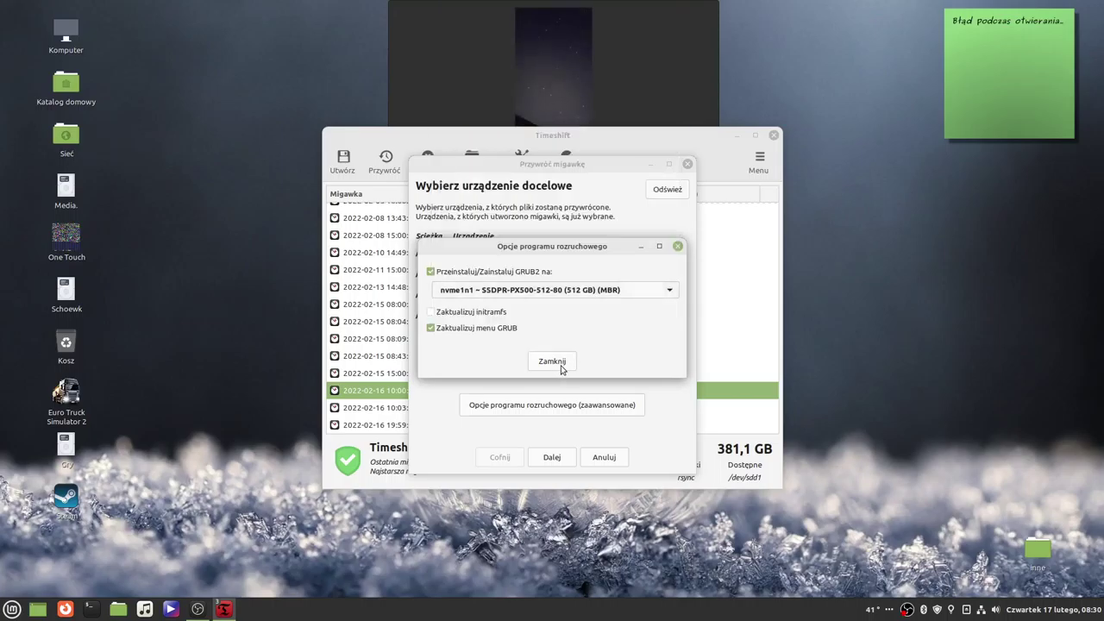
pyautogui.click(679, 248)
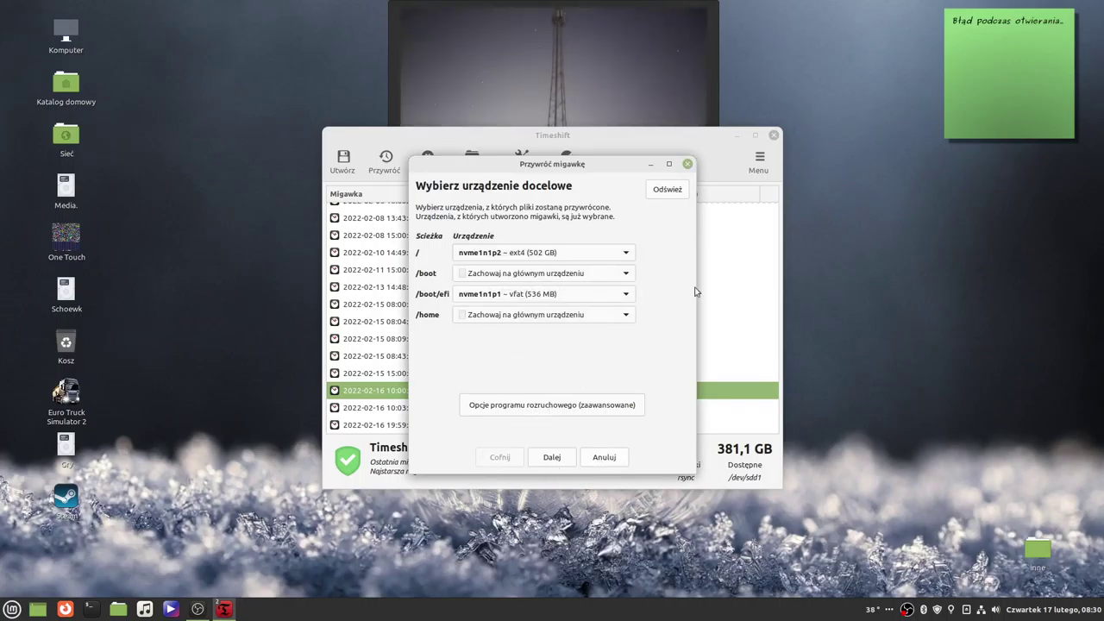
pyautogui.click(688, 164)
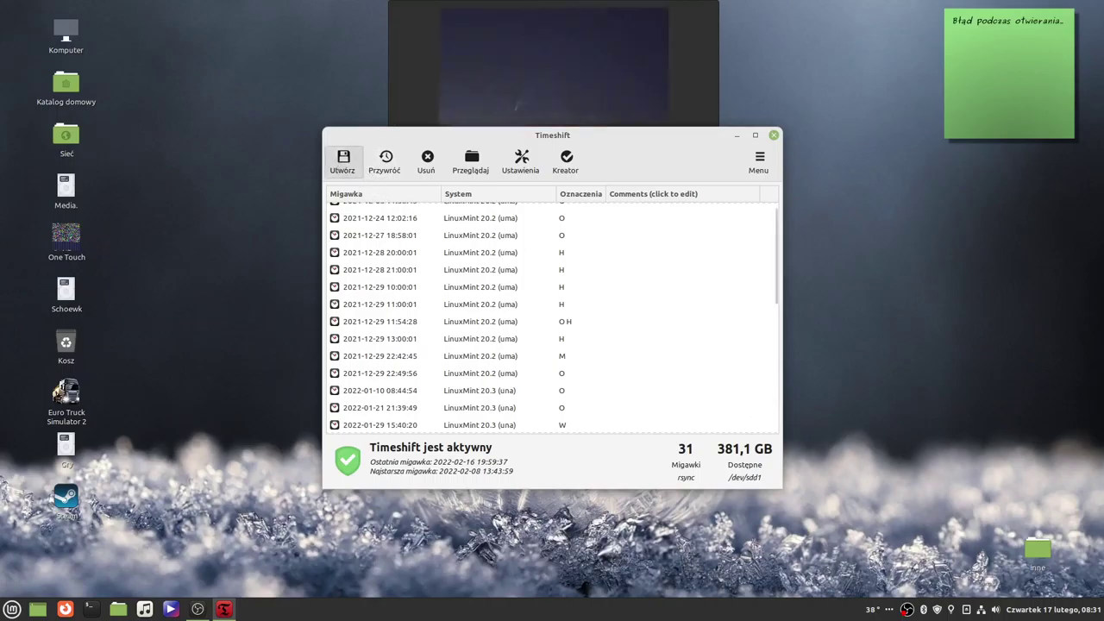
# Create a new system snapshot in Timeshift and close the program
pyautogui.click(342, 162)
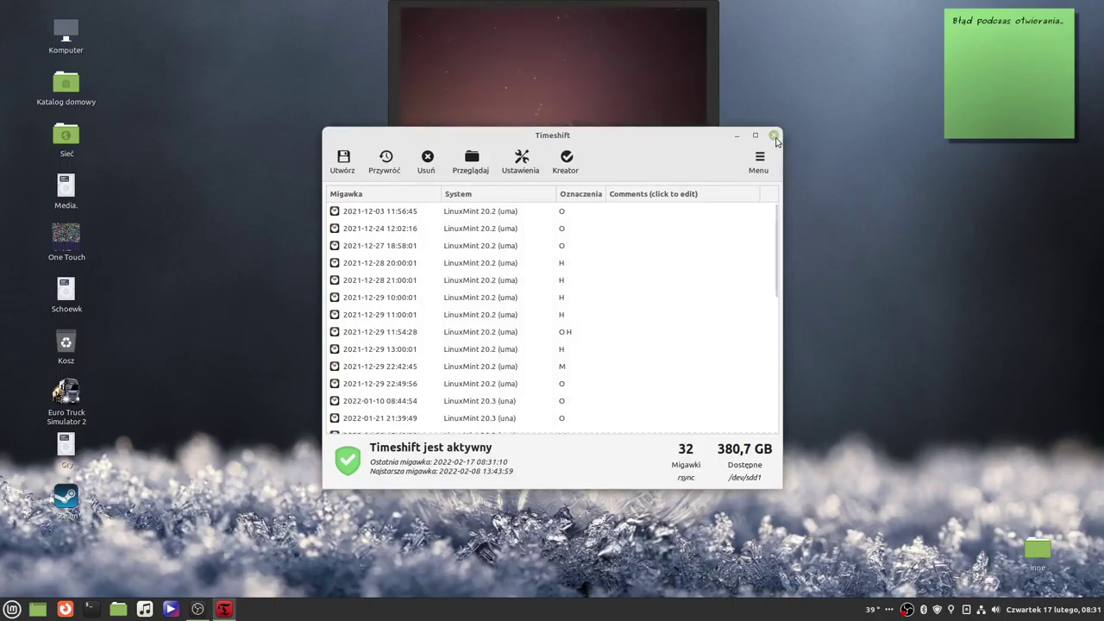
pyautogui.click(760, 160)
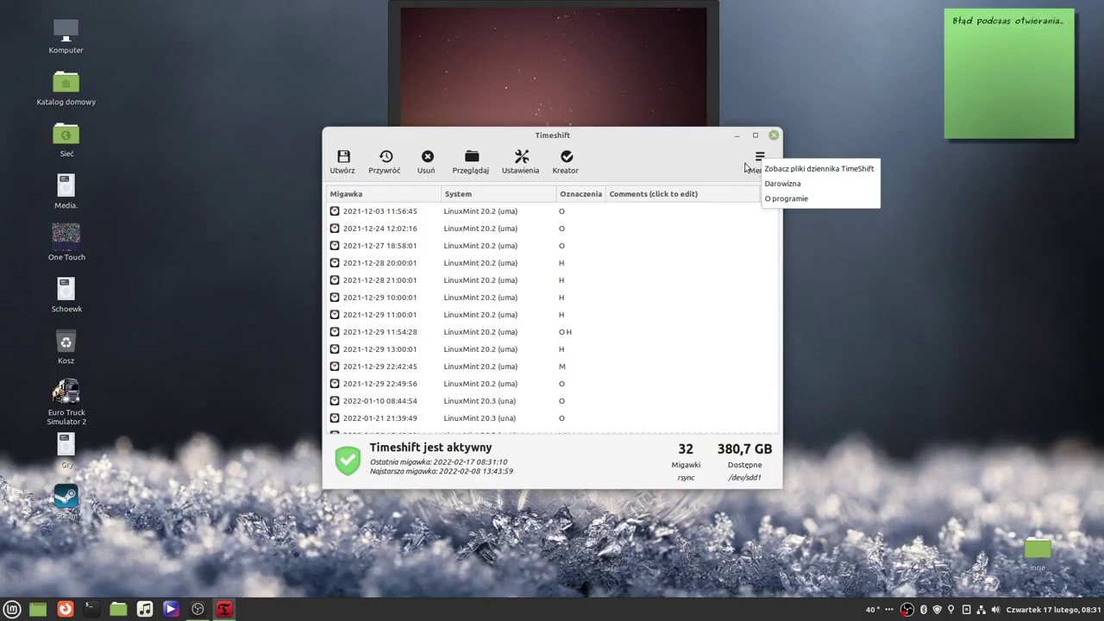
pyautogui.click(726, 158)
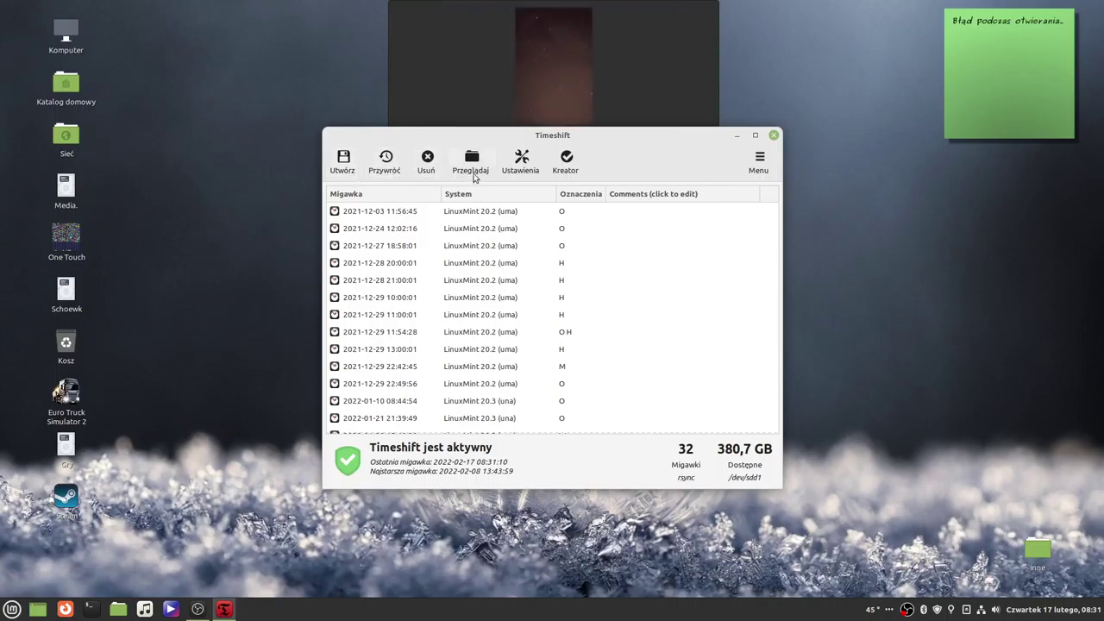
pyautogui.click(773, 135)
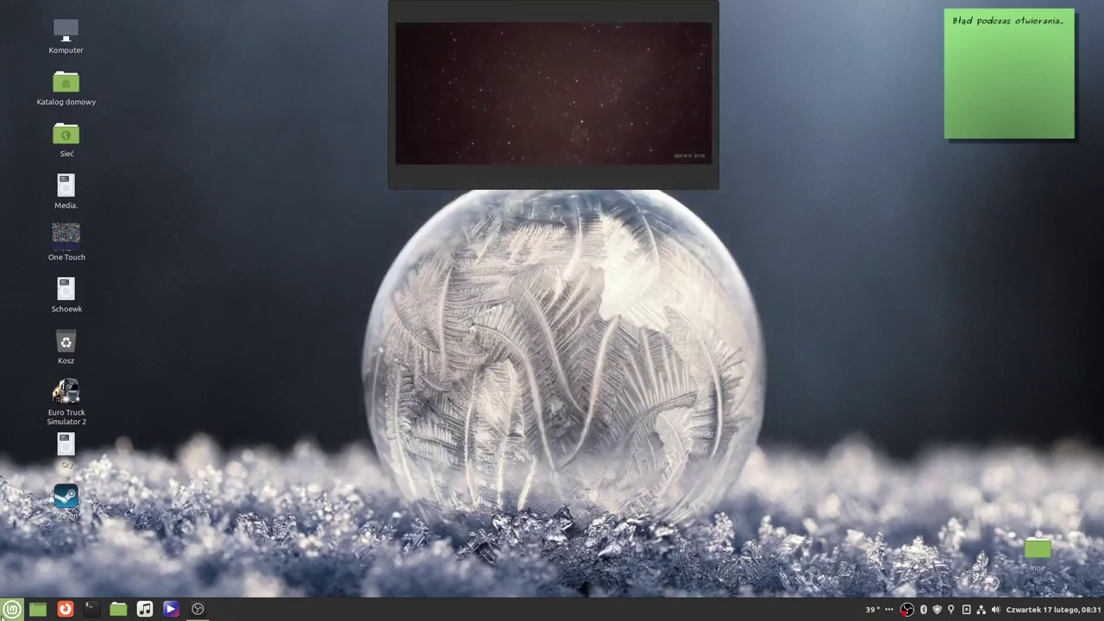
# Use the system backup tool (Narzędzie do tworzenia kopii zapasowych) to back up the software selection with all programs kept, and close it
pyautogui.click(12, 609)
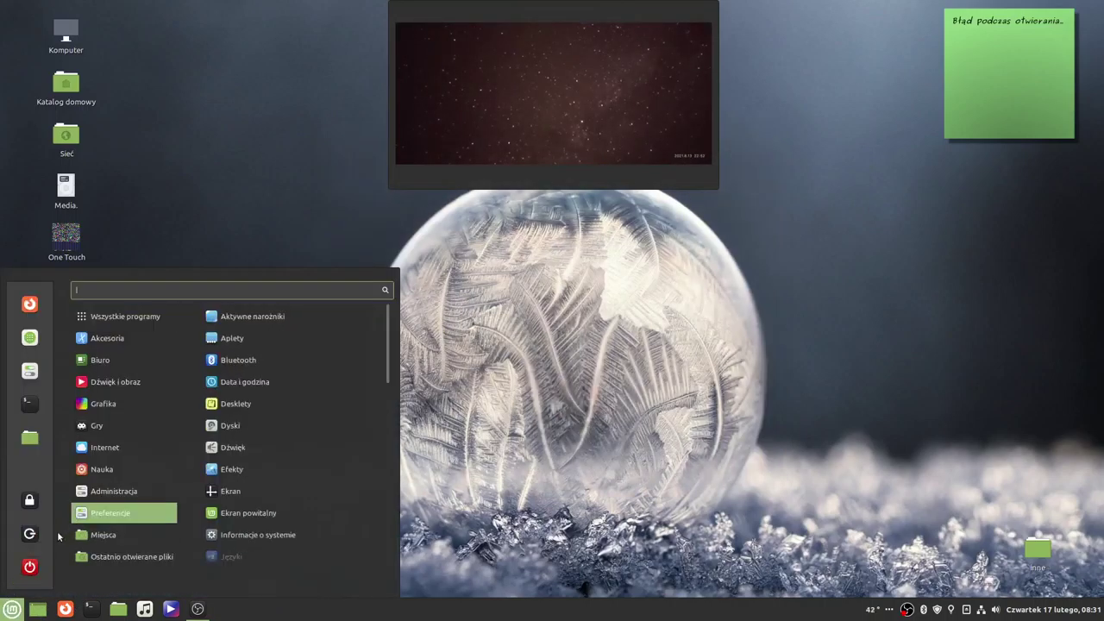
pyautogui.moveTo(134, 489)
pyautogui.click(256, 471)
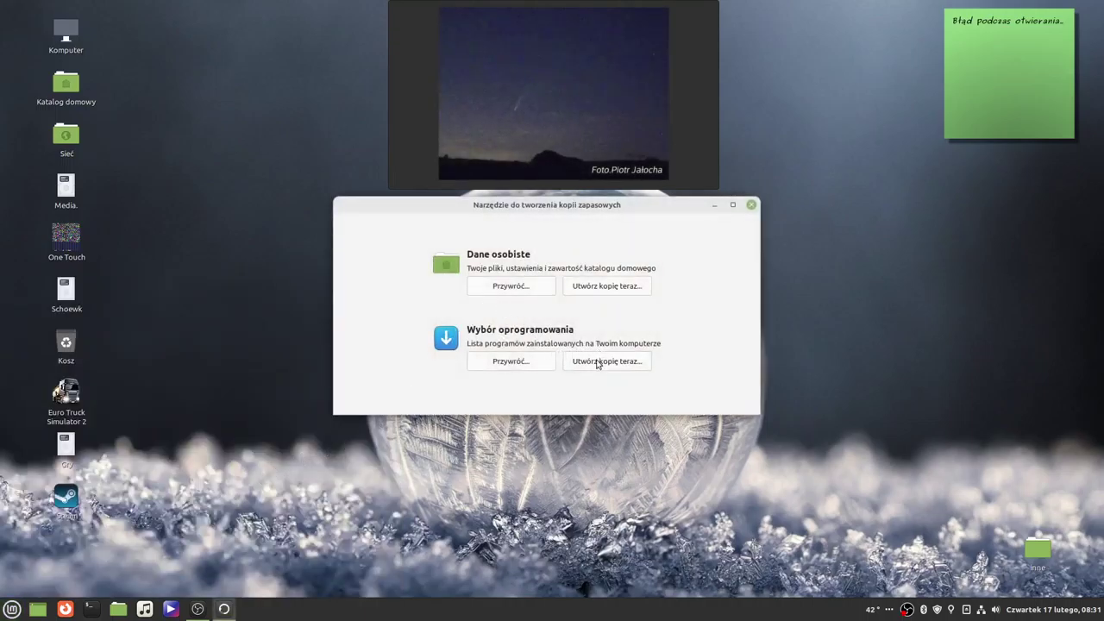
pyautogui.click(597, 363)
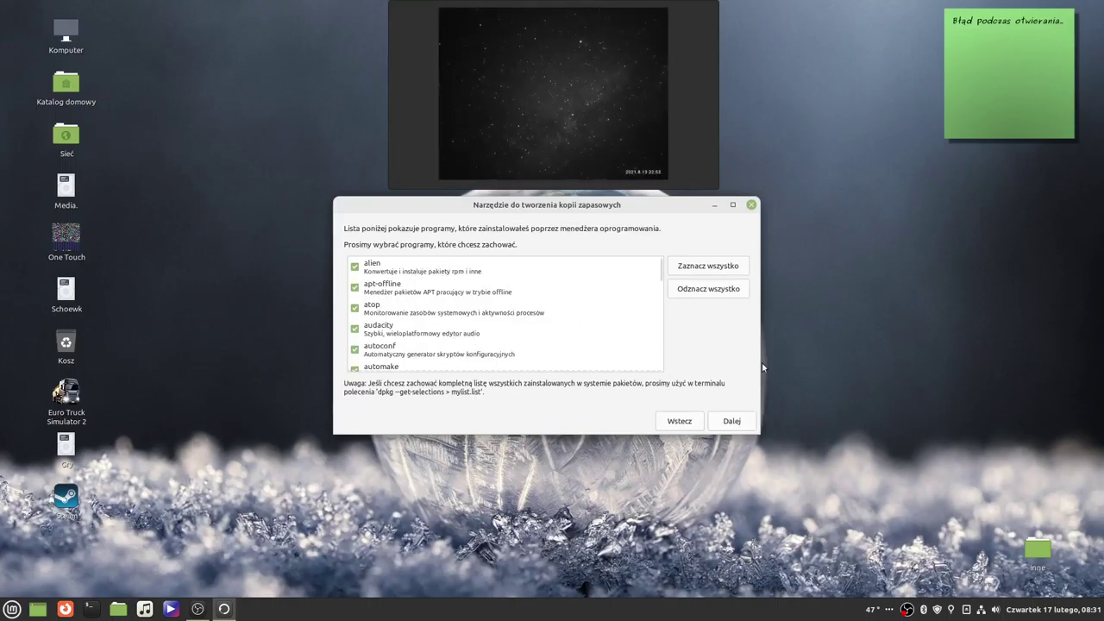
pyautogui.click(732, 421)
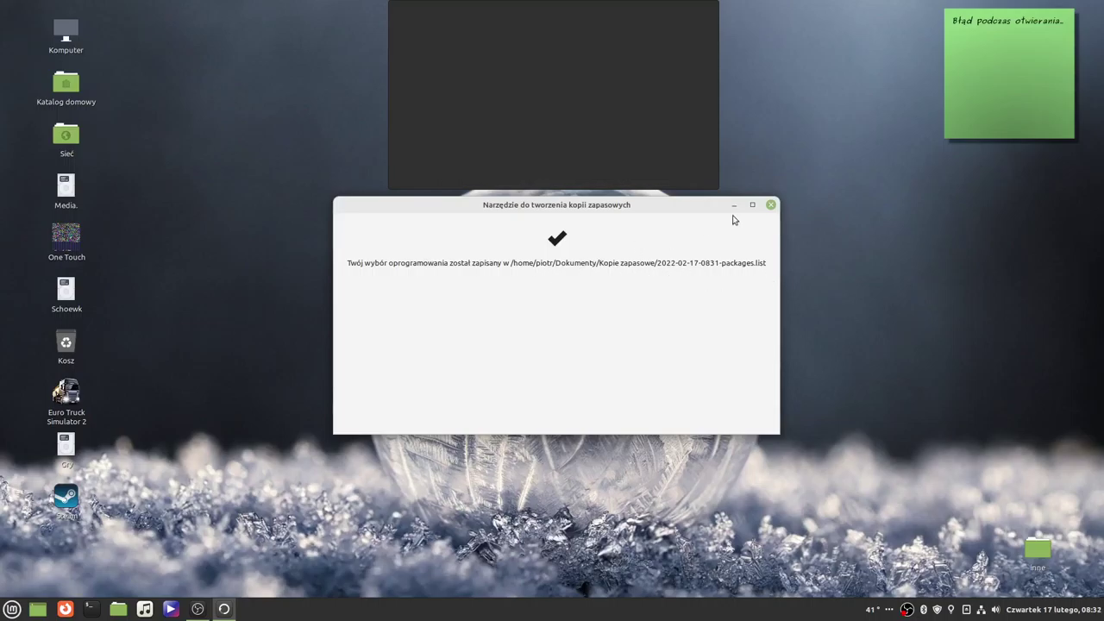
pyautogui.click(772, 204)
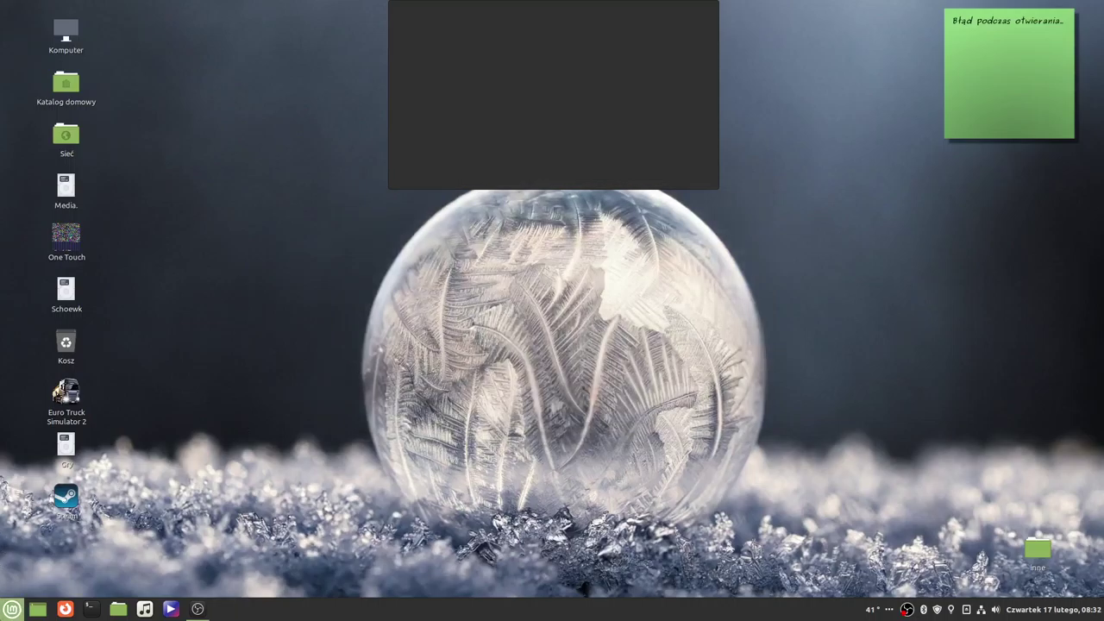
# Reopen the backup tool and back up the personal data, choosing the Gigabyte kopia z drive as destination and keeping the default exclusions
pyautogui.click(7, 611)
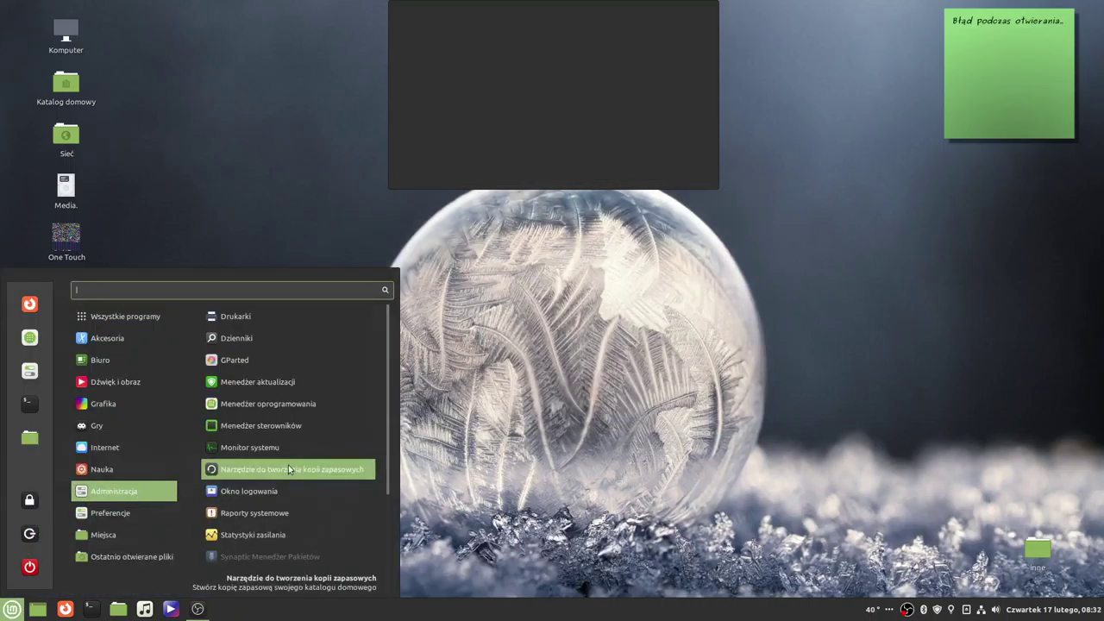
pyautogui.click(288, 465)
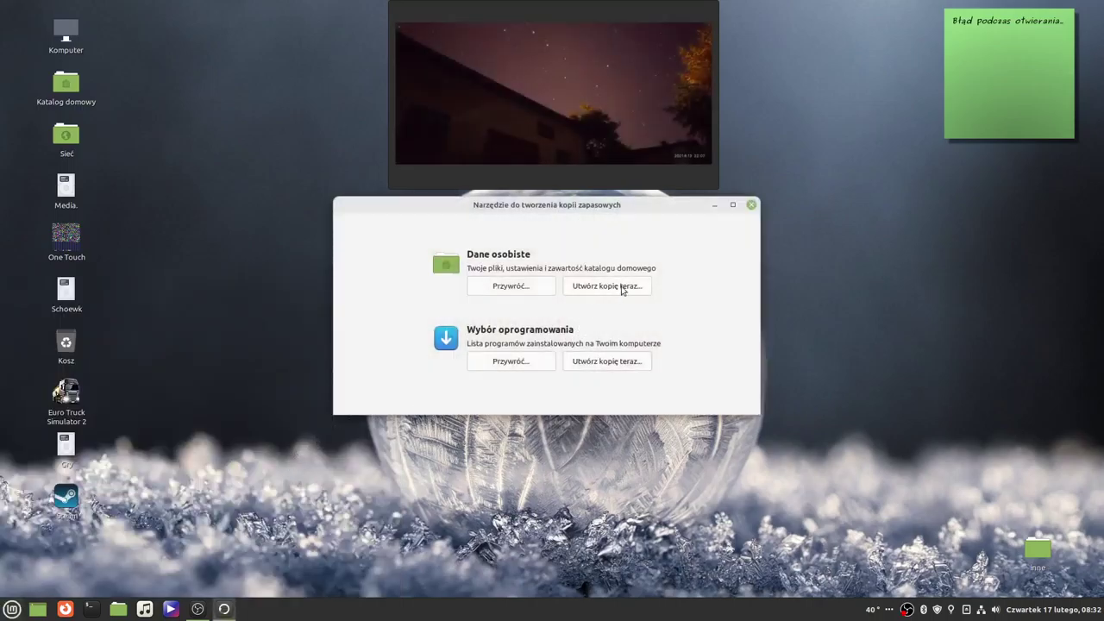
pyautogui.click(622, 289)
pyautogui.click(628, 234)
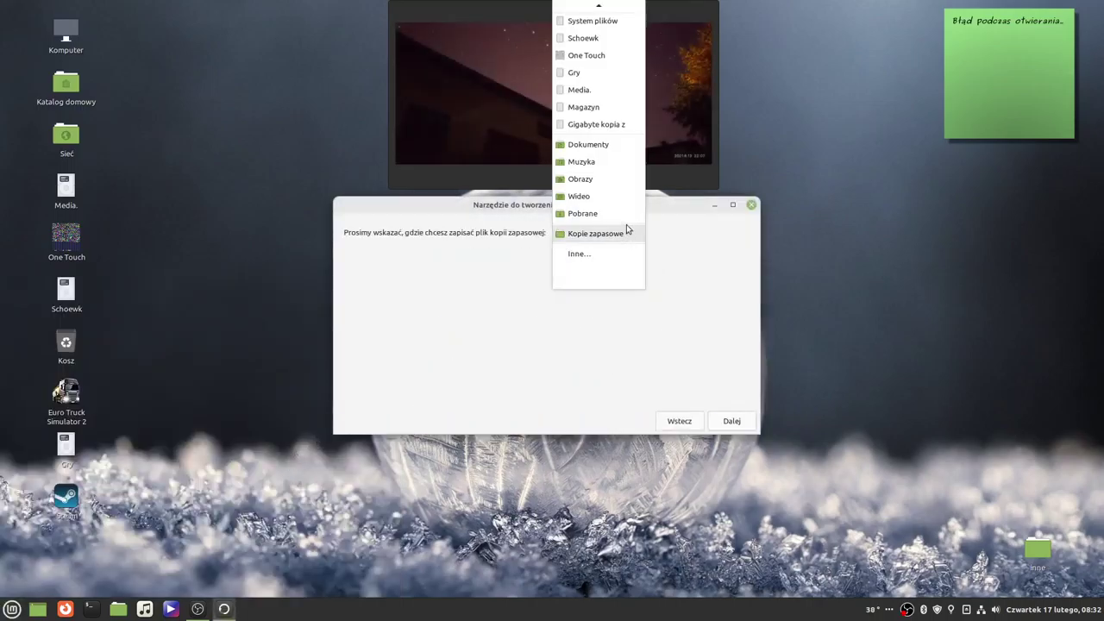
pyautogui.click(602, 124)
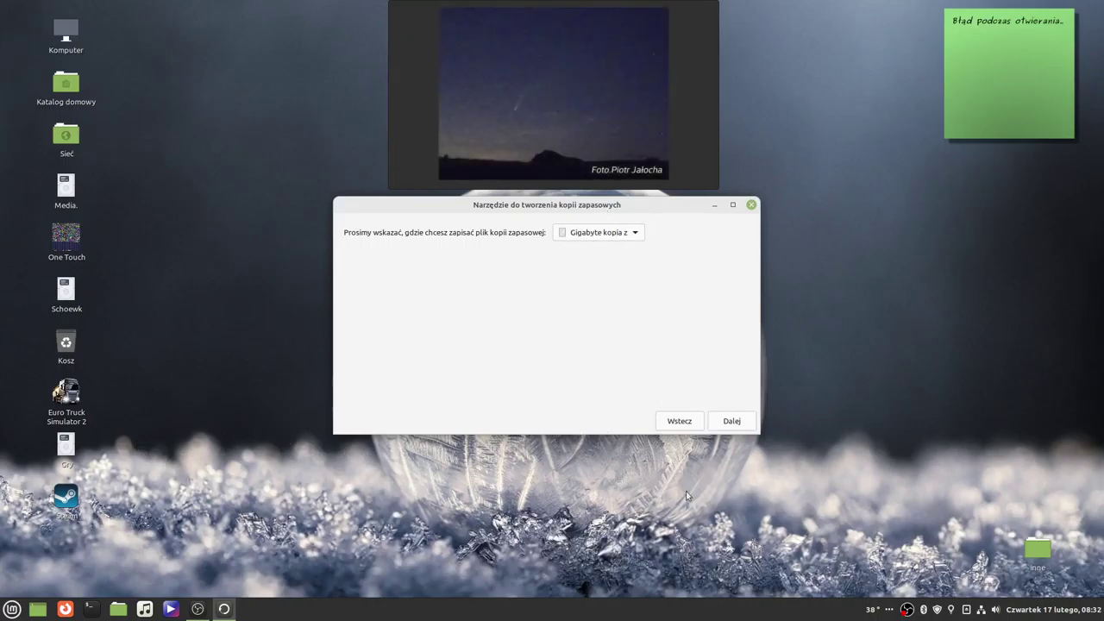
pyautogui.click(734, 429)
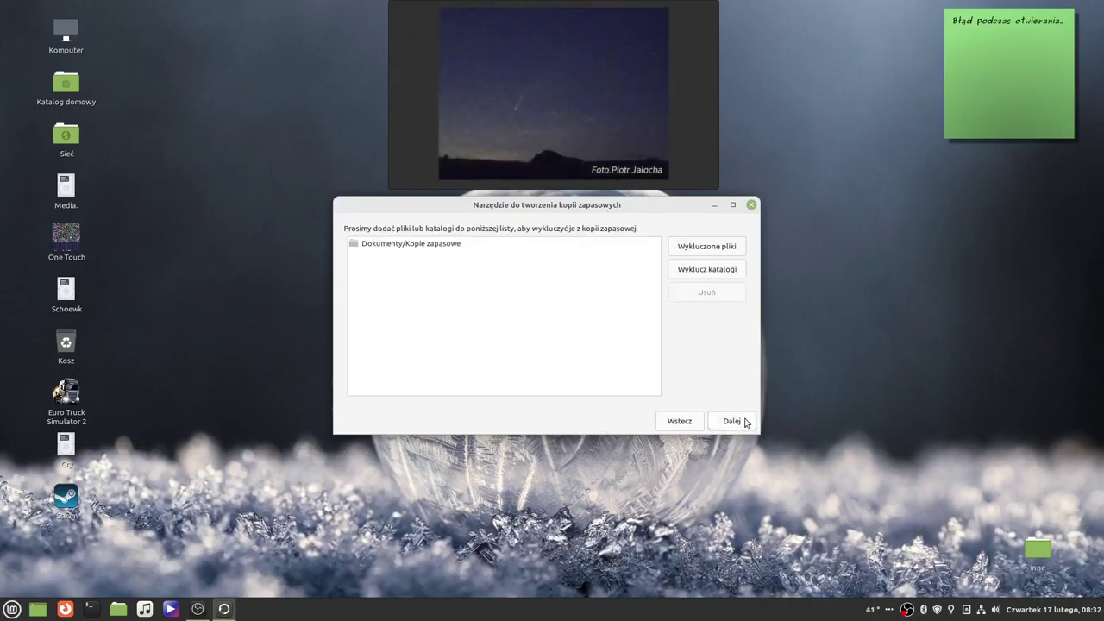
pyautogui.click(747, 421)
pyautogui.click(743, 422)
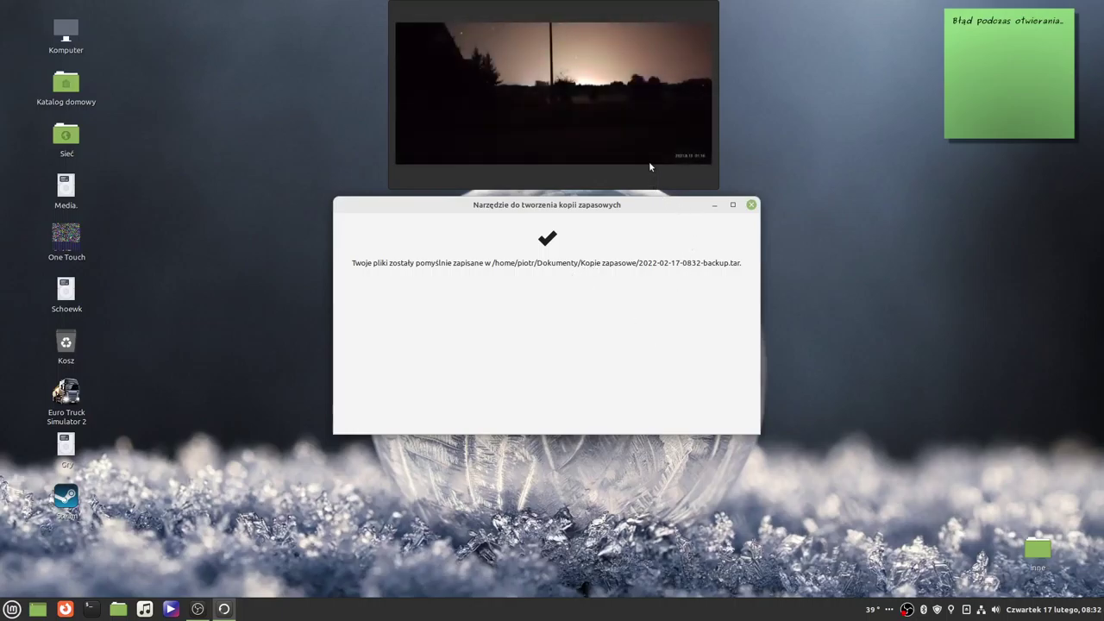
pyautogui.click(750, 205)
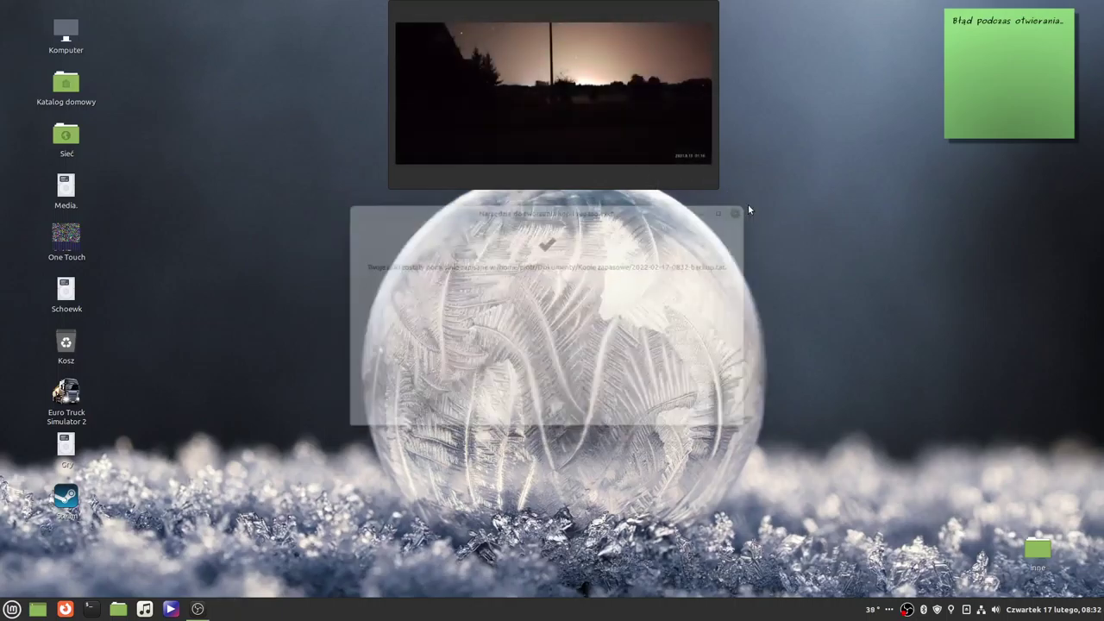
# Browse from Komputer to the Gigabyte kopia z drive, look over its backup archives, and return to the drive overview
pyautogui.doubleClick(77, 52)
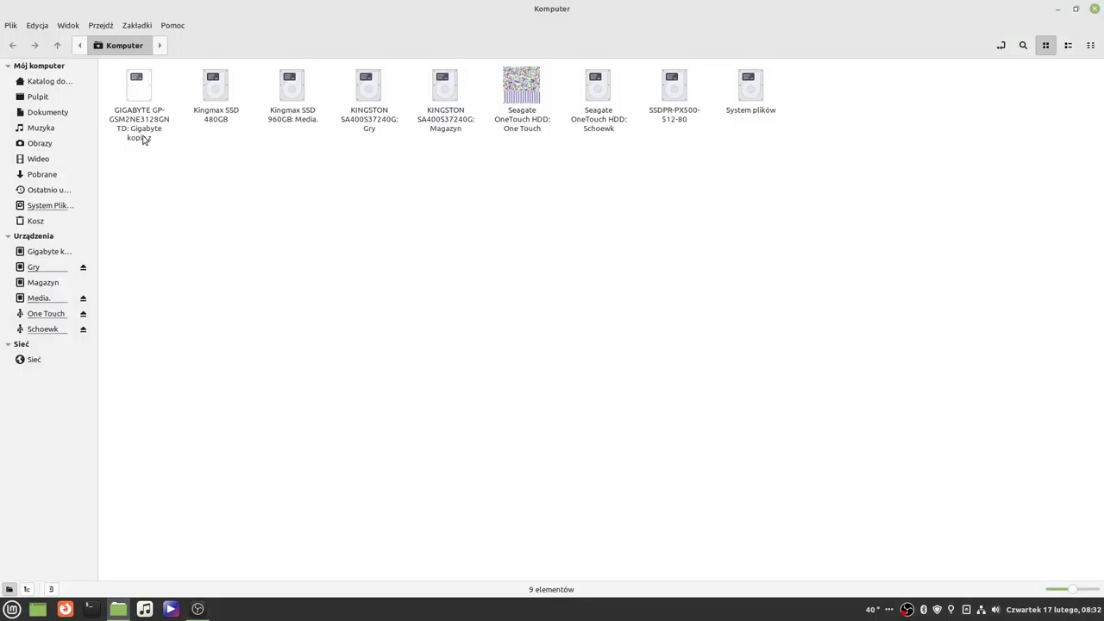
pyautogui.doubleClick(140, 130)
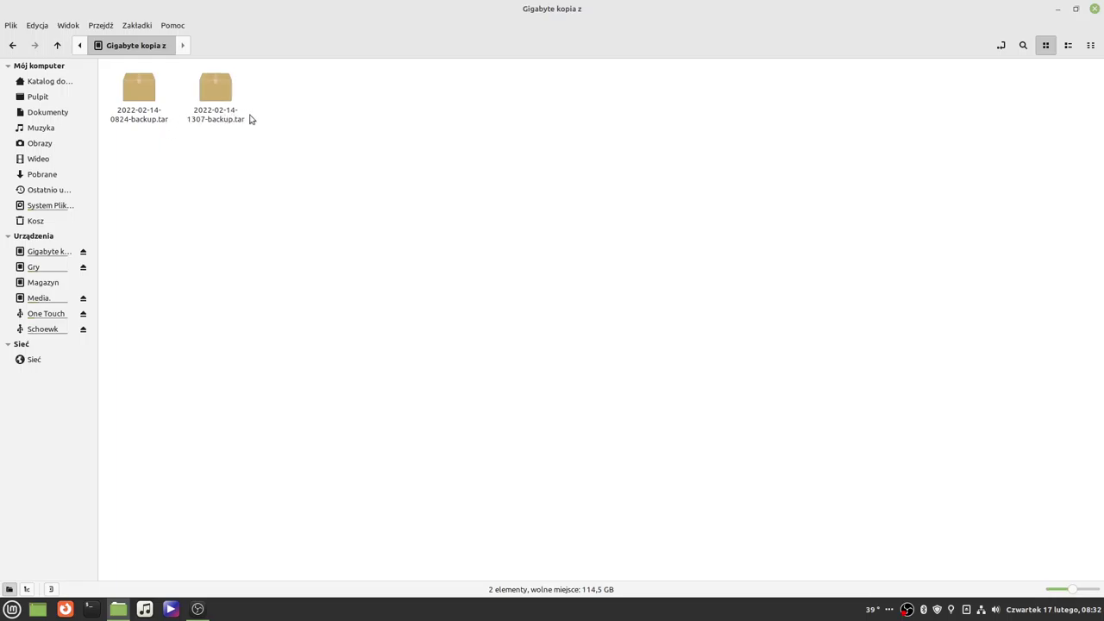
pyautogui.rightClick(350, 170)
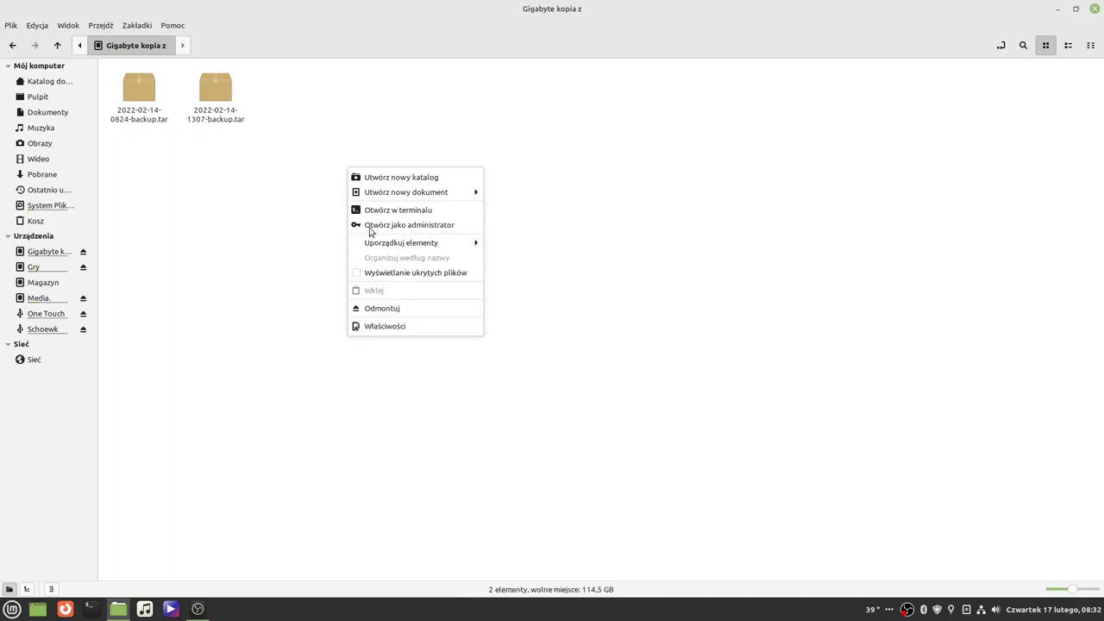
pyautogui.click(231, 248)
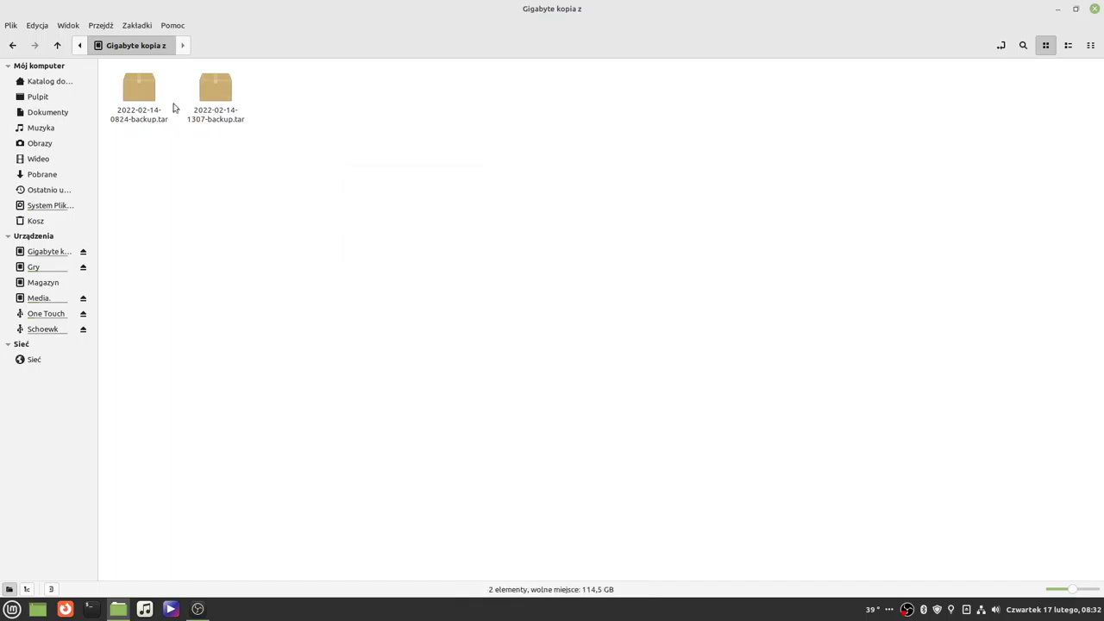
pyautogui.click(12, 45)
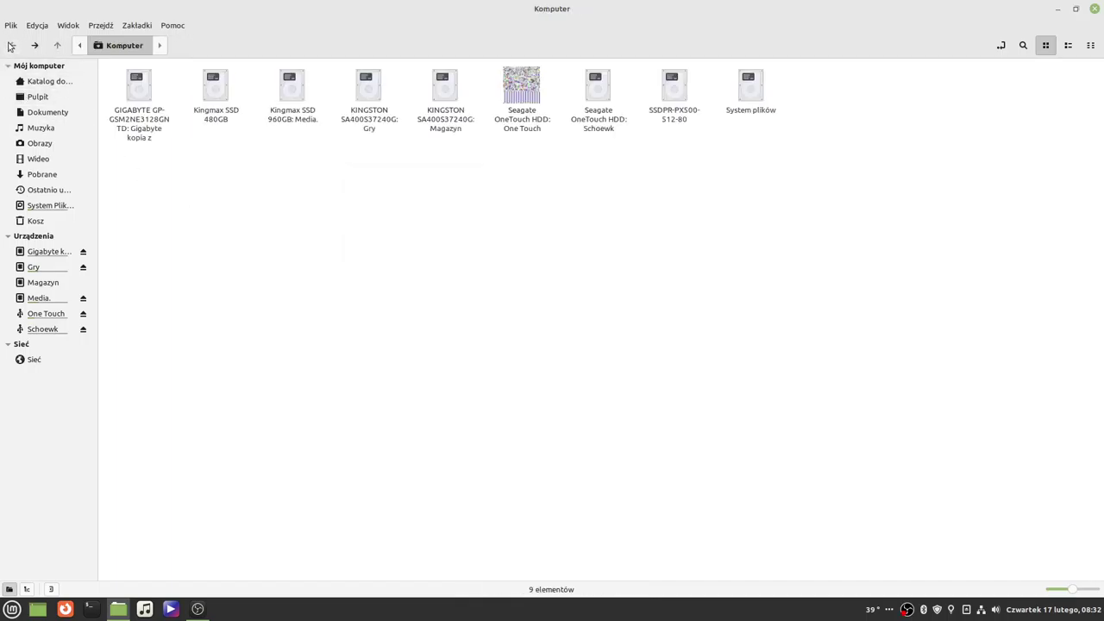
# Check the used and free space in the properties of the Gigabyte kopia z drive and close them
pyautogui.rightClick(146, 132)
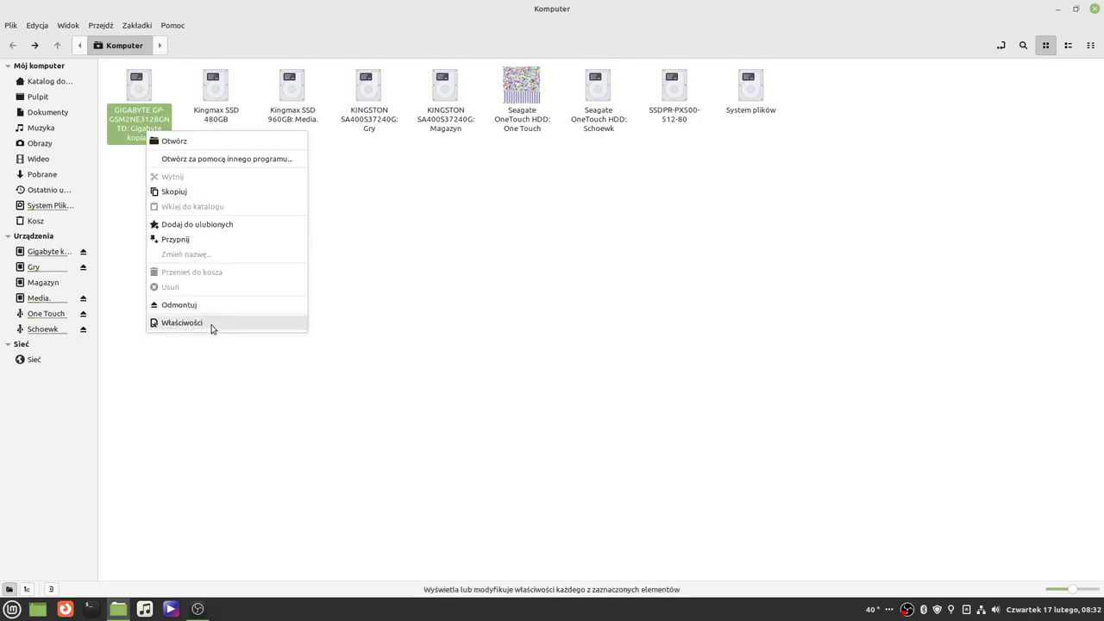
pyautogui.click(211, 325)
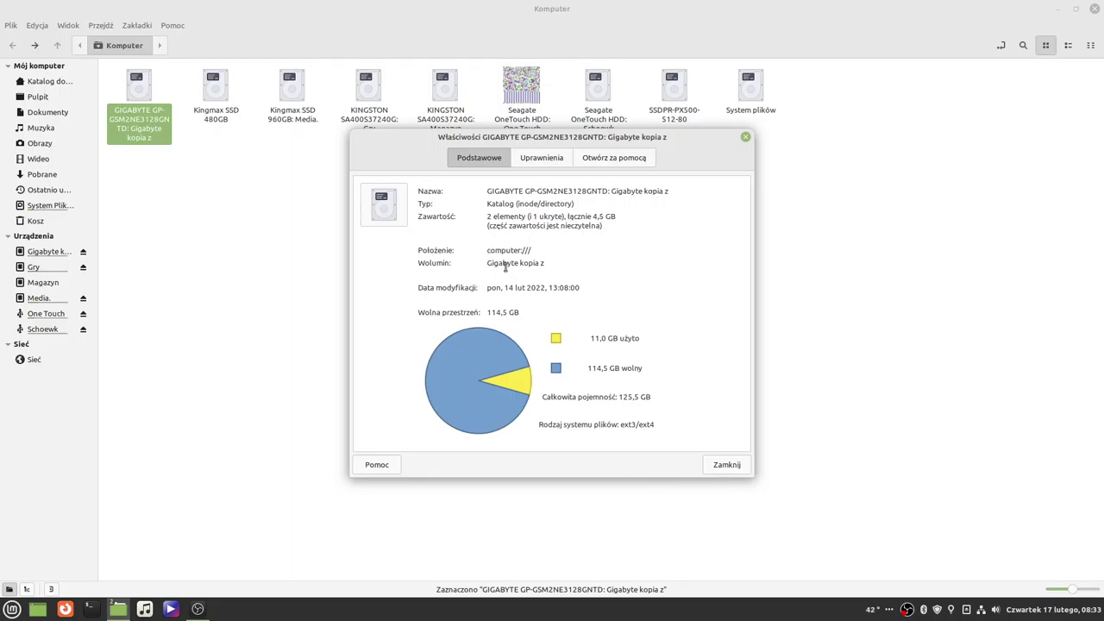
pyautogui.click(733, 469)
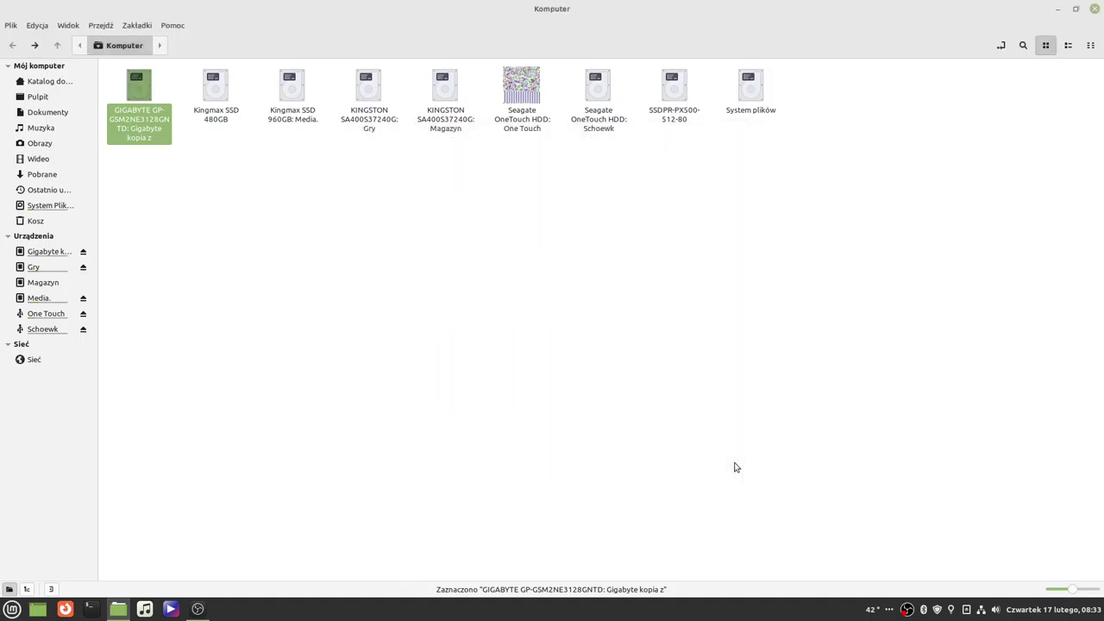
pyautogui.click(606, 391)
# Close the Komputer window, view the Gigabyte kopia z drive through its desktop shortcut, and close it again
pyautogui.click(1094, 8)
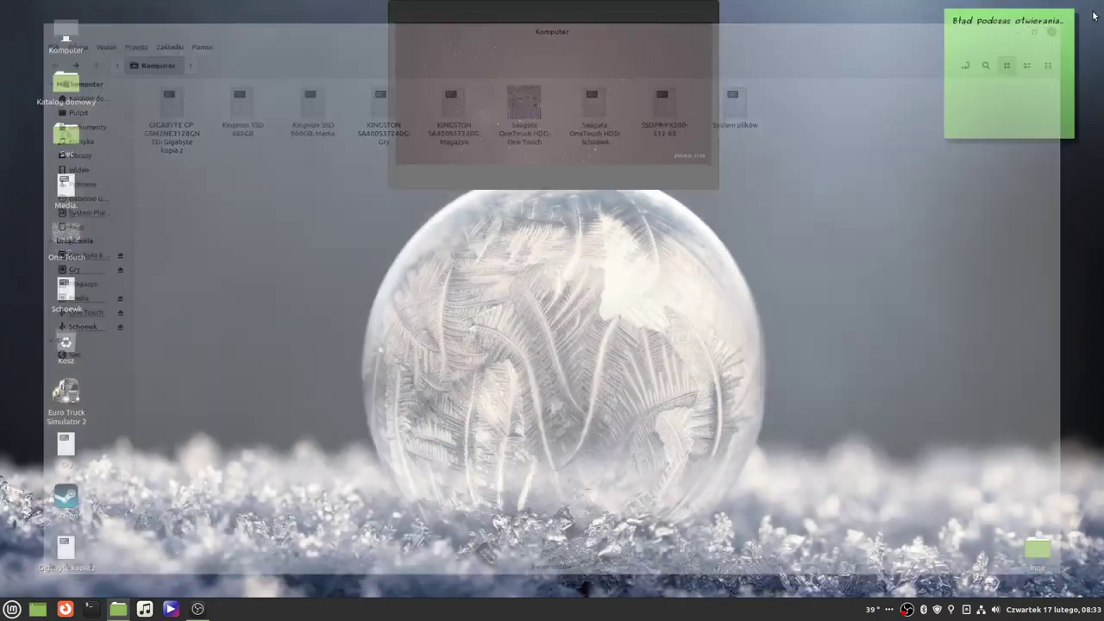
pyautogui.doubleClick(76, 555)
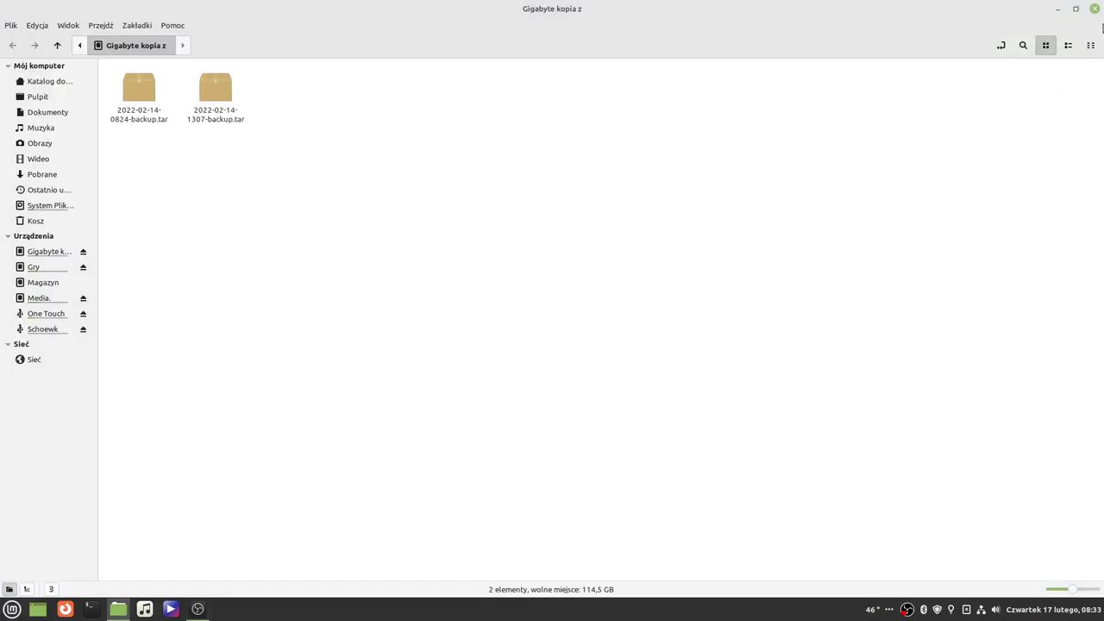
pyautogui.click(1095, 10)
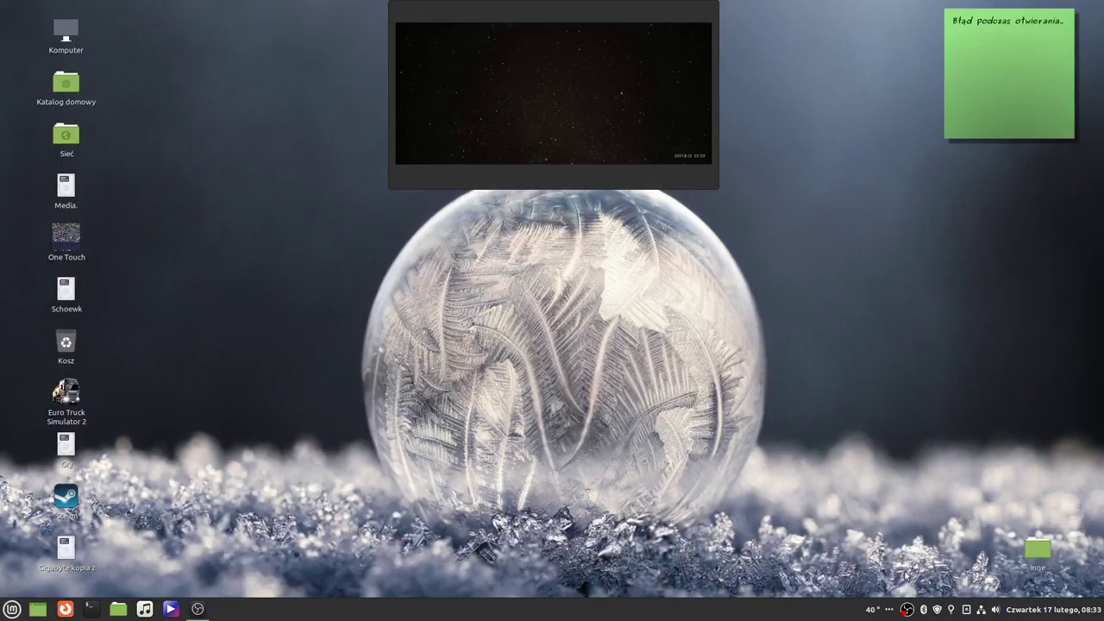
# Look over the sensor and processor core temperatures with their thresholds in the temperature applet and dismiss the readout
pyautogui.click(871, 610)
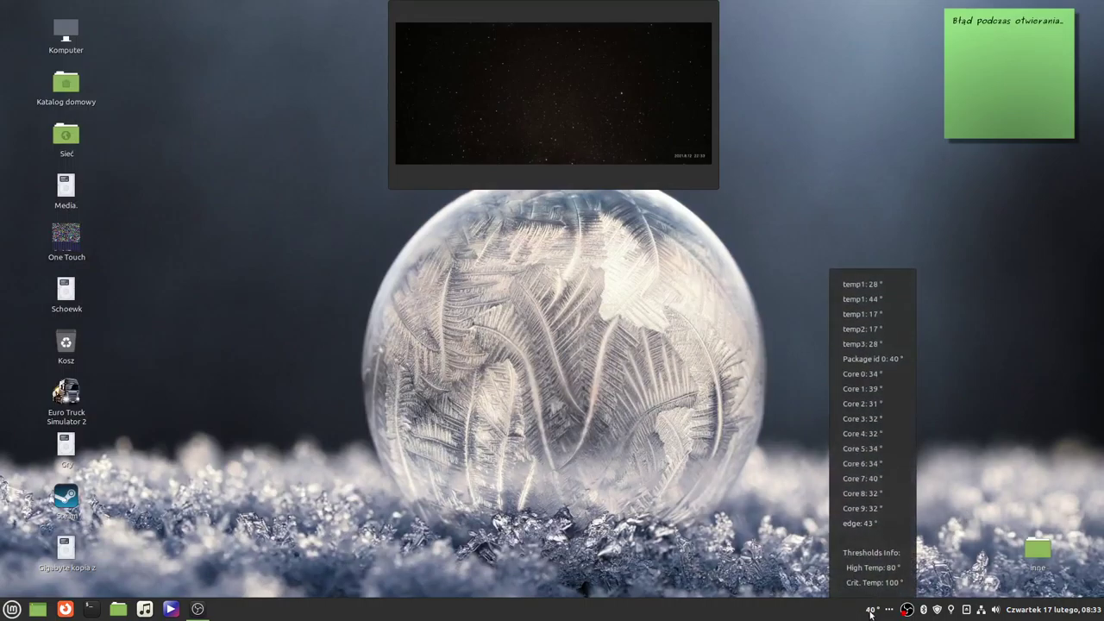
pyautogui.click(897, 554)
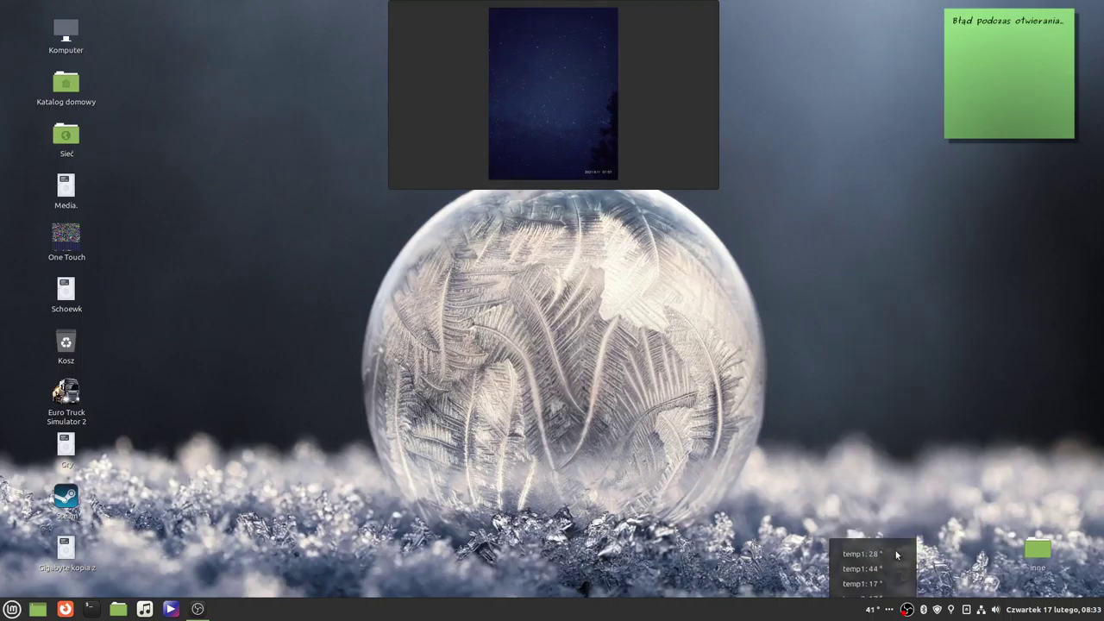
pyautogui.click(870, 608)
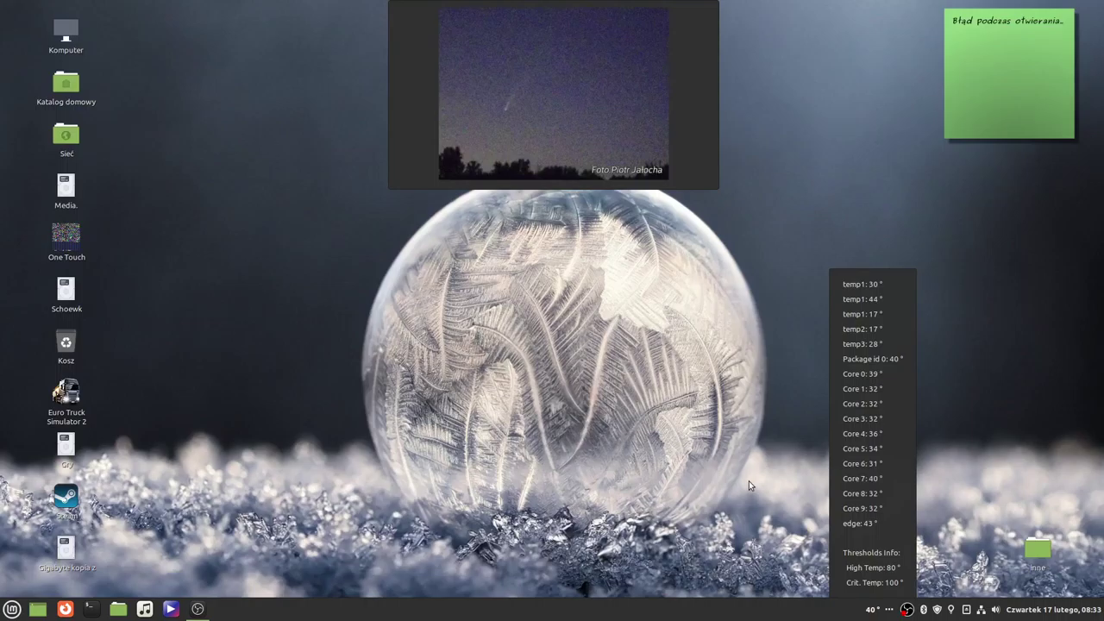
pyautogui.click(758, 528)
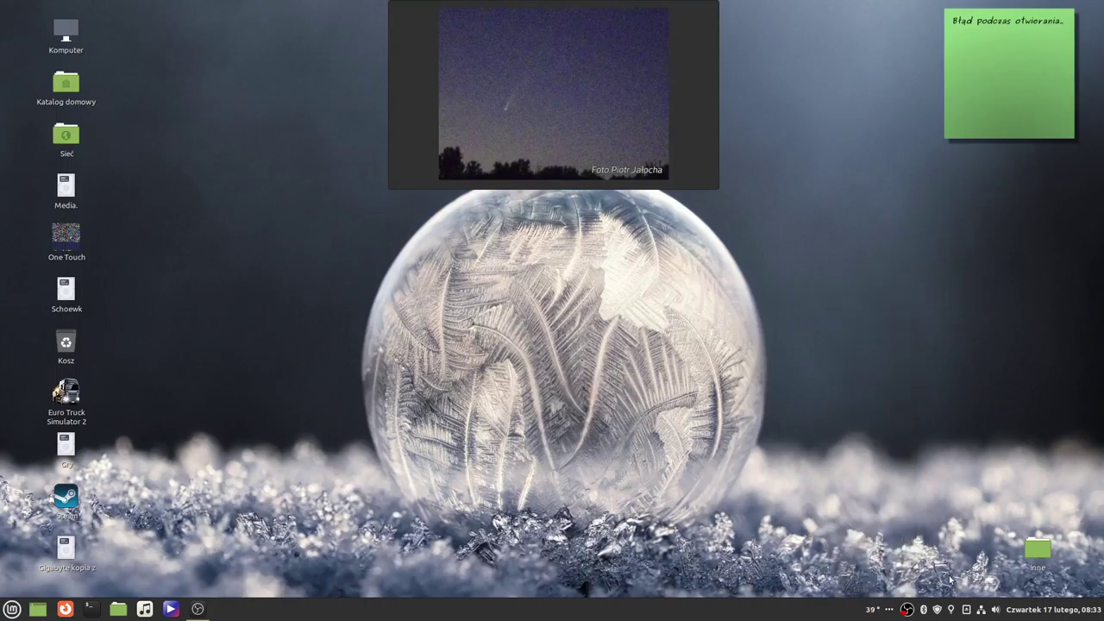
# Refresh the package list in Menedżer aktualizacji, install all selected updates by authenticating with the account password, and close the manager
pyautogui.click(938, 608)
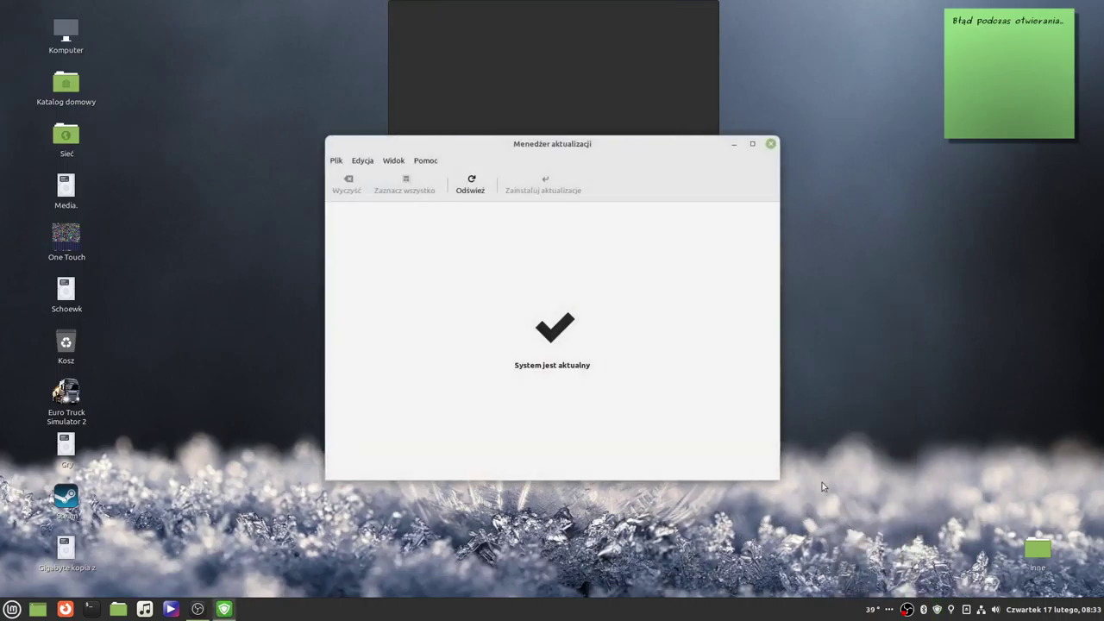
pyautogui.click(472, 185)
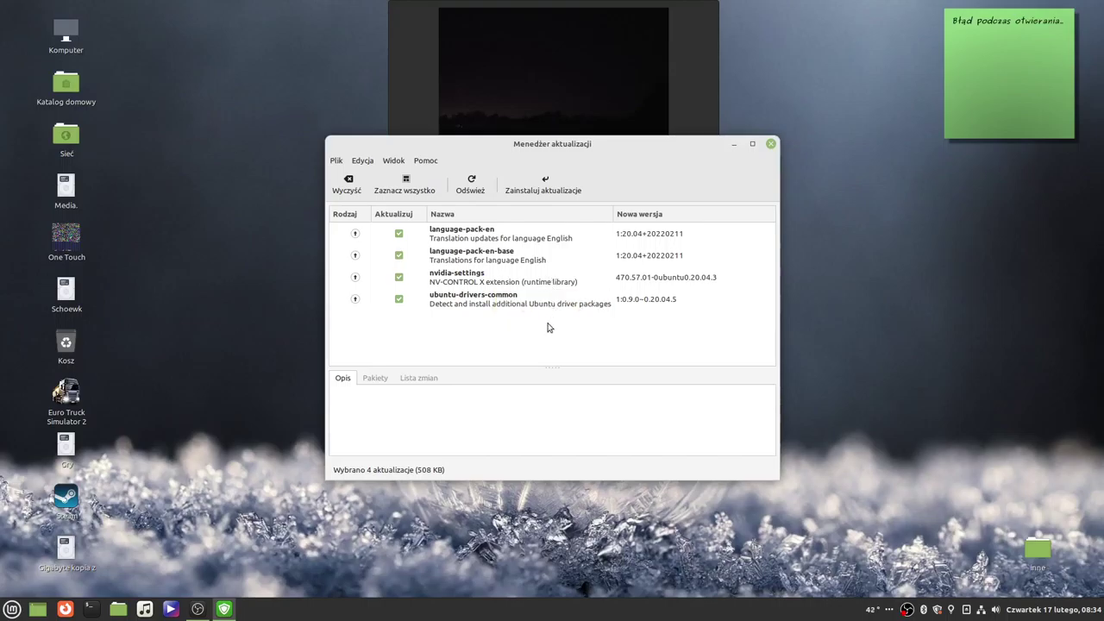
pyautogui.click(550, 184)
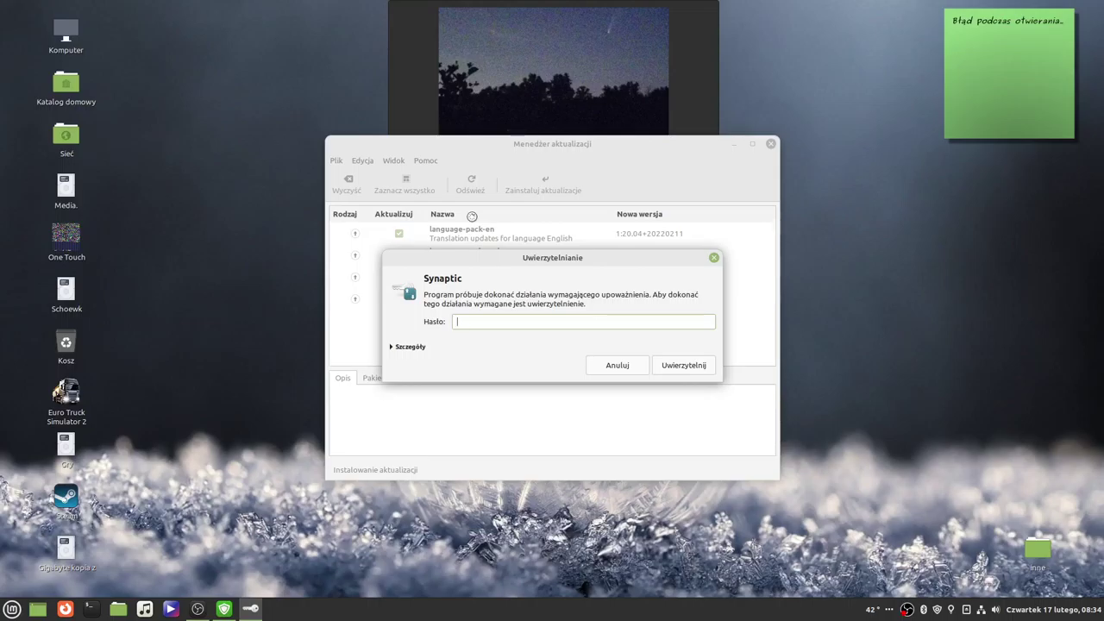
pyautogui.write('********')
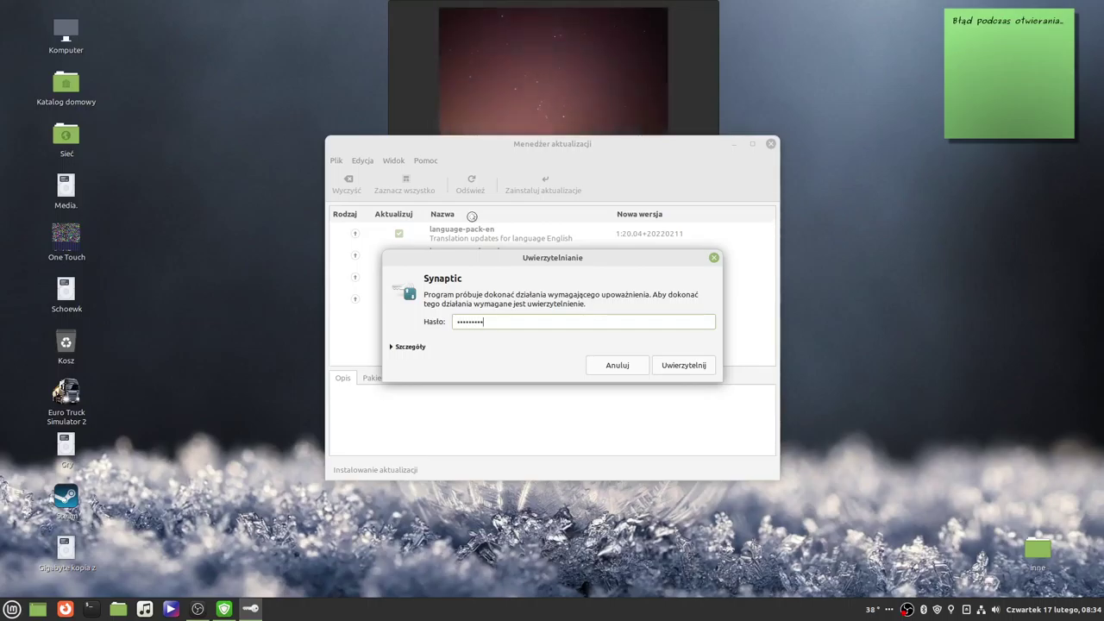
pyautogui.write('*')
pyautogui.press('Return')
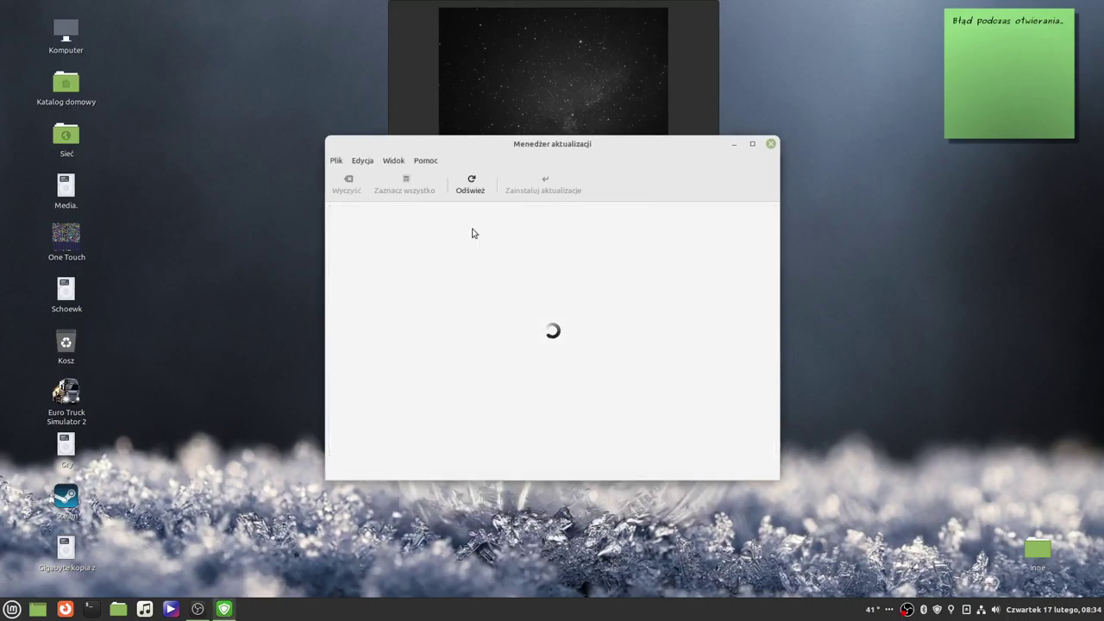
pyautogui.click(771, 144)
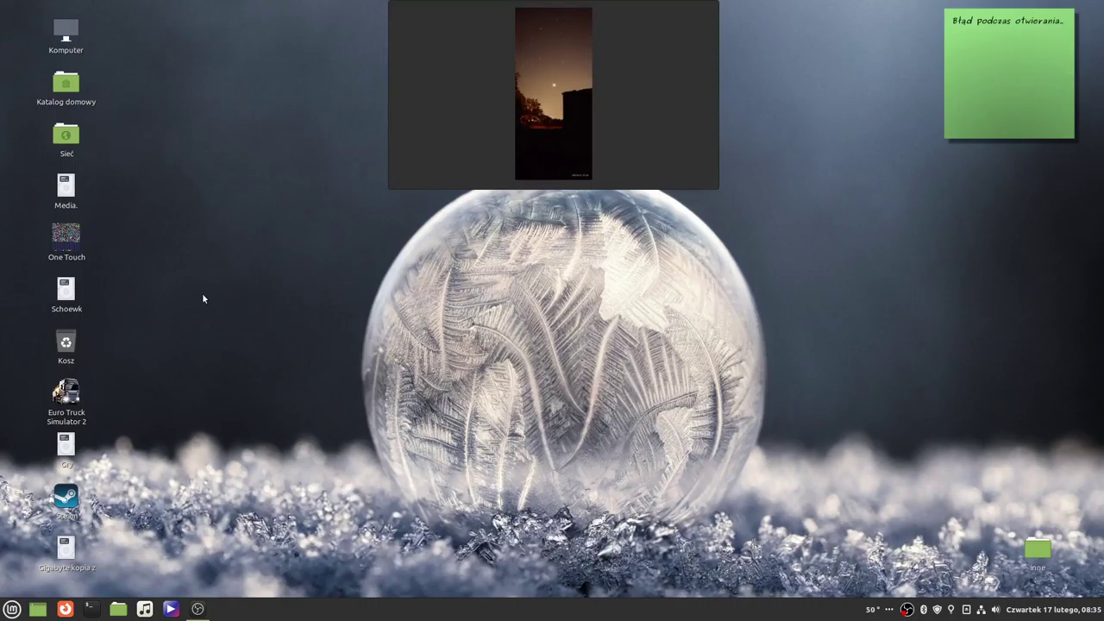
pyautogui.moveTo(200, 610)
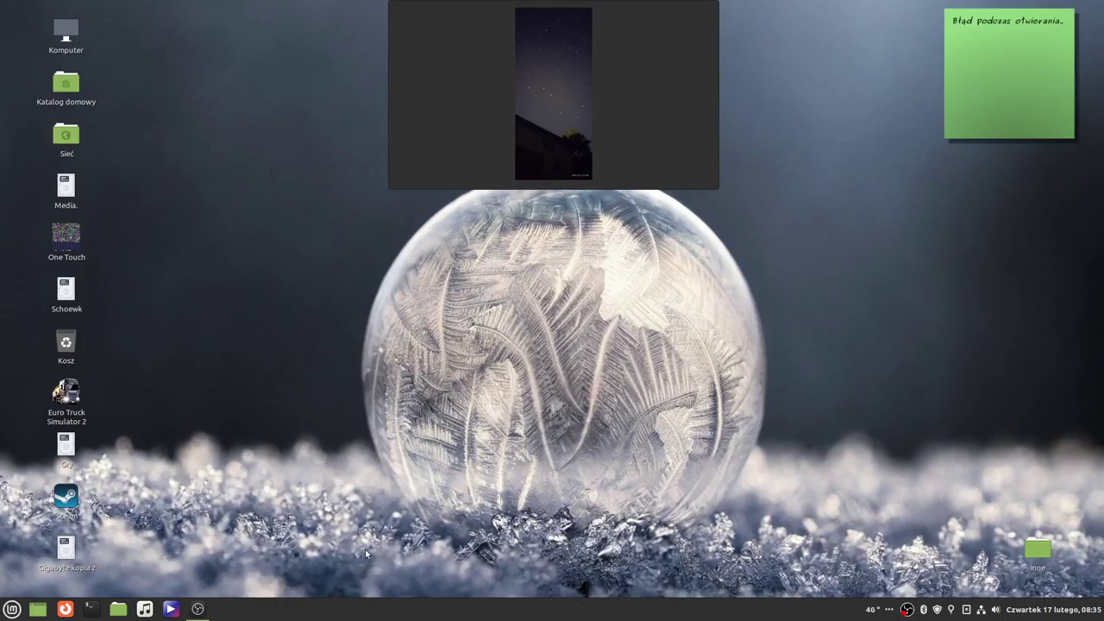
pyautogui.click(199, 613)
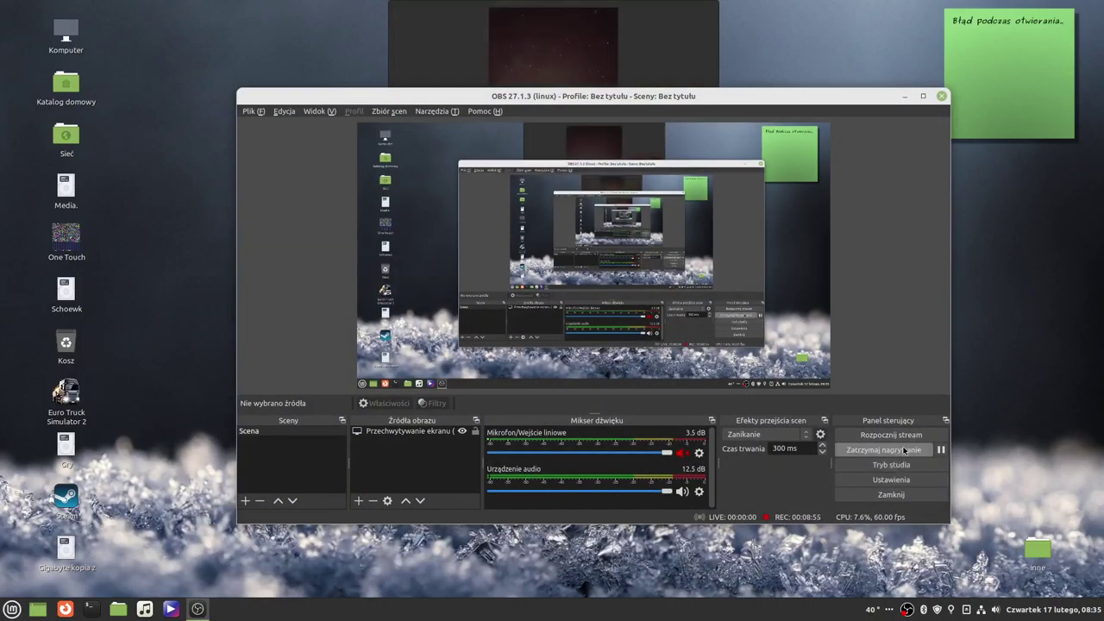